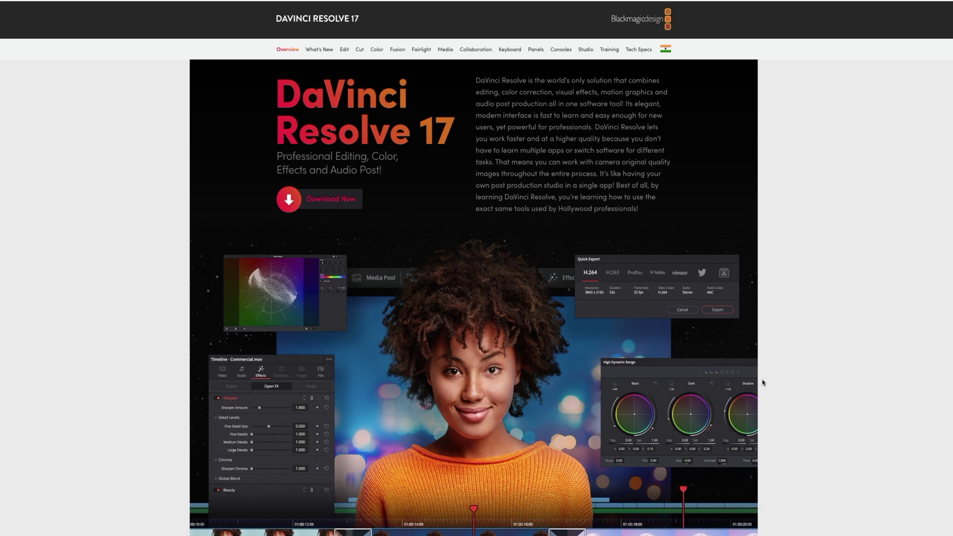
scroll(762, 383, down, 1)
scroll(763, 382, down, 2)
scroll(762, 383, down, 3)
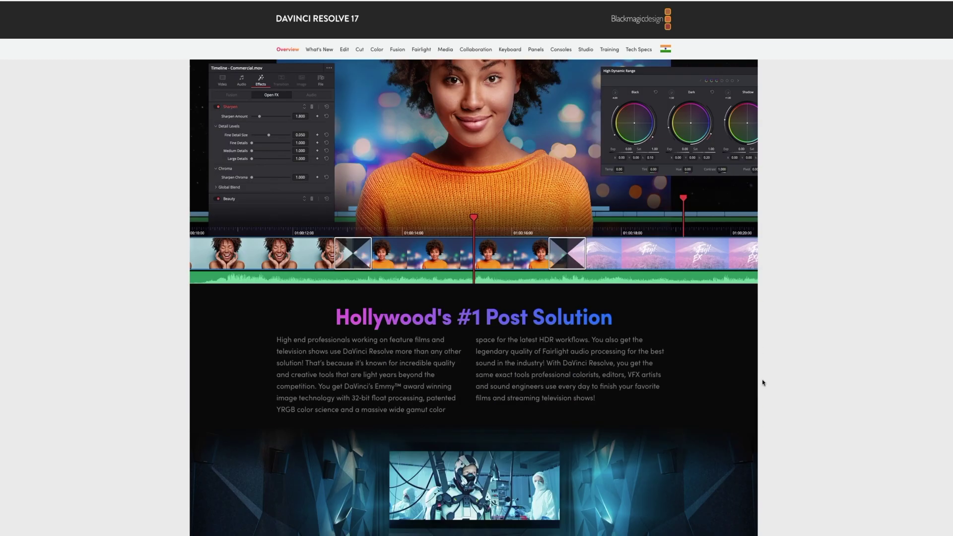
scroll(762, 383, down, 2)
scroll(763, 383, down, 4)
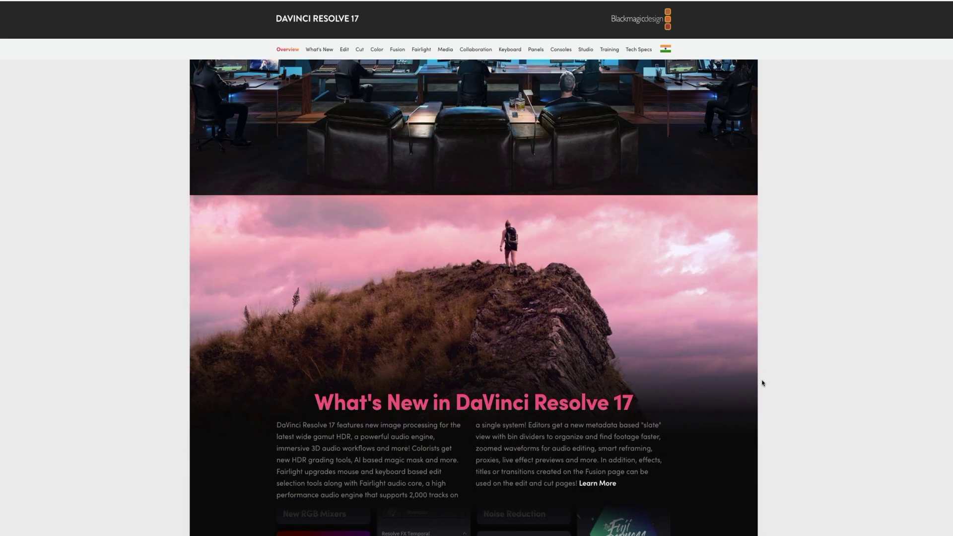
scroll(762, 382, down, 3)
scroll(763, 384, down, 2)
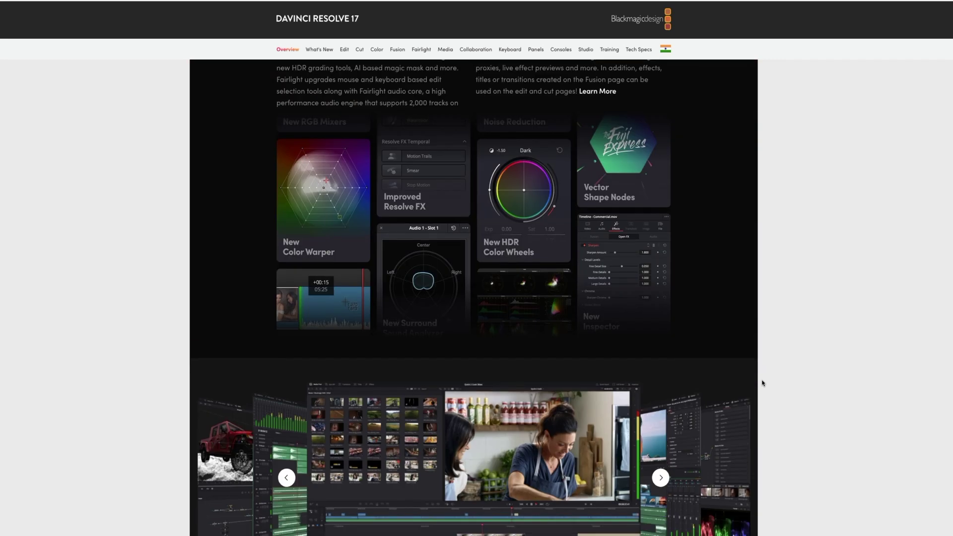
scroll(762, 382, down, 2)
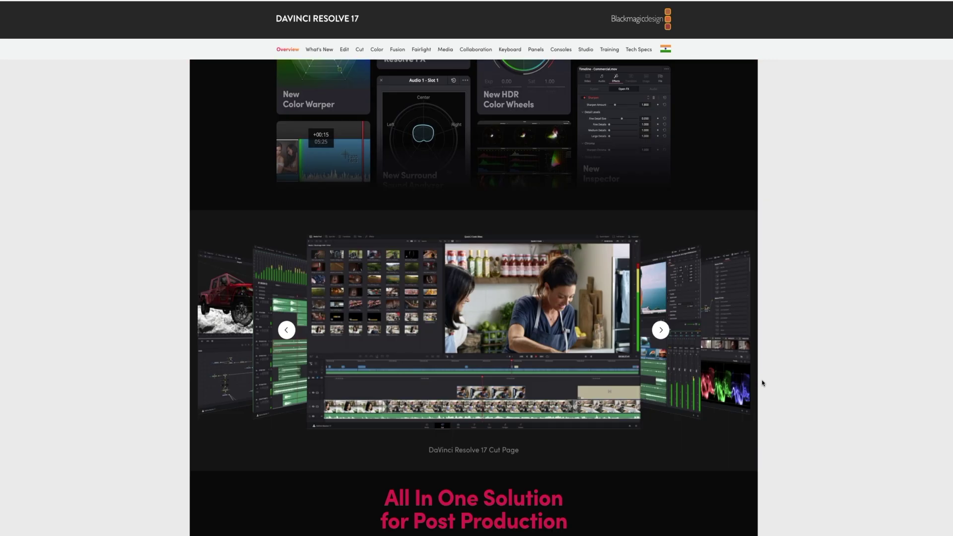
scroll(763, 383, down, 3)
scroll(762, 383, down, 2)
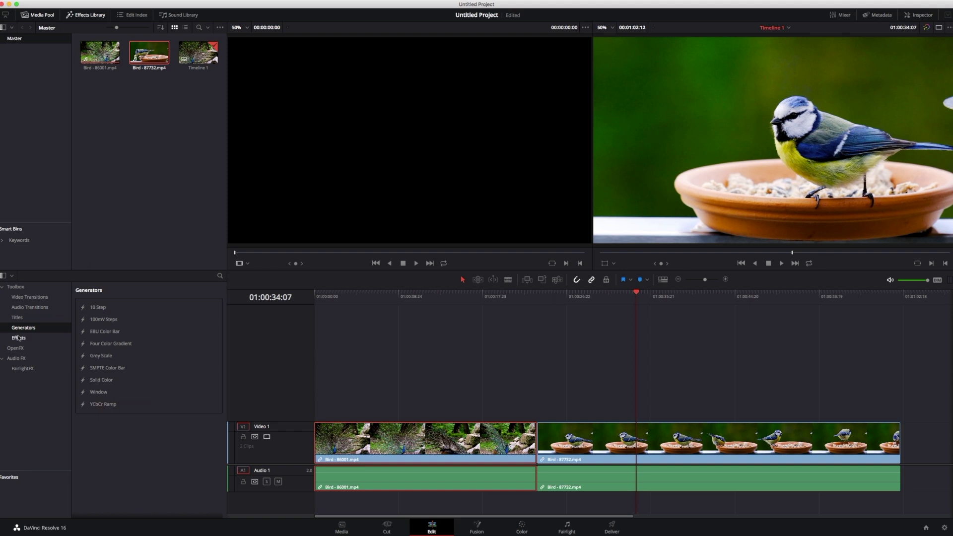
- Browse the OpenFX filters in the Effects Library, then switch to the Color page
click(19, 337)
click(16, 348)
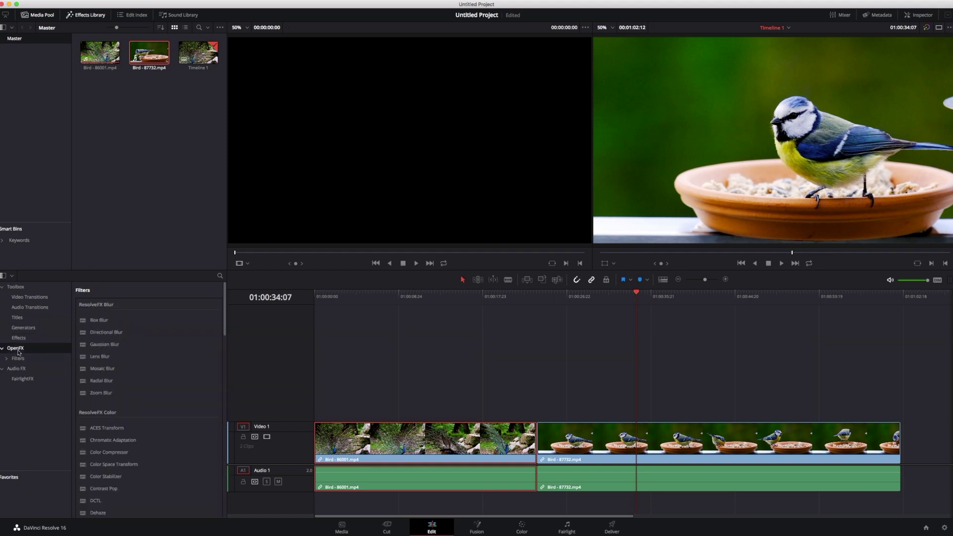
click(18, 359)
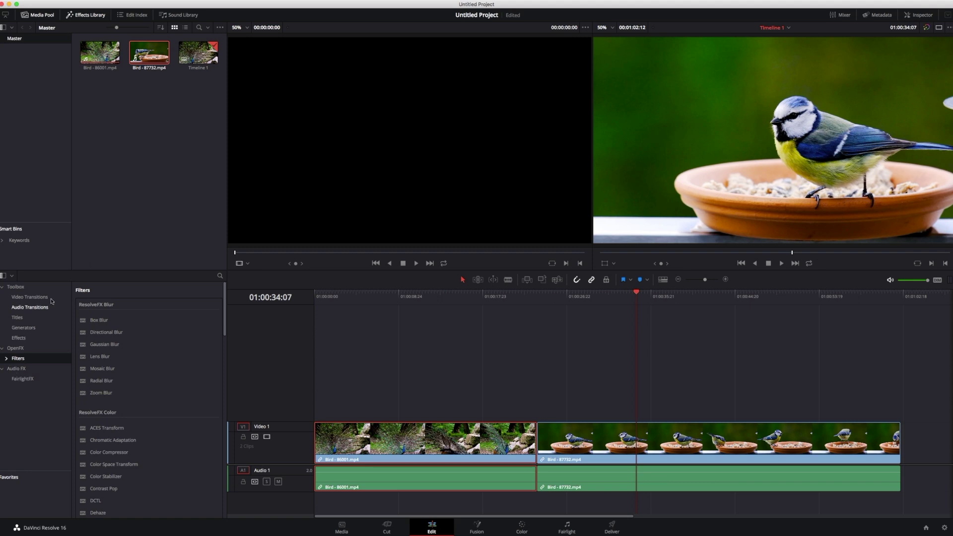
click(477, 527)
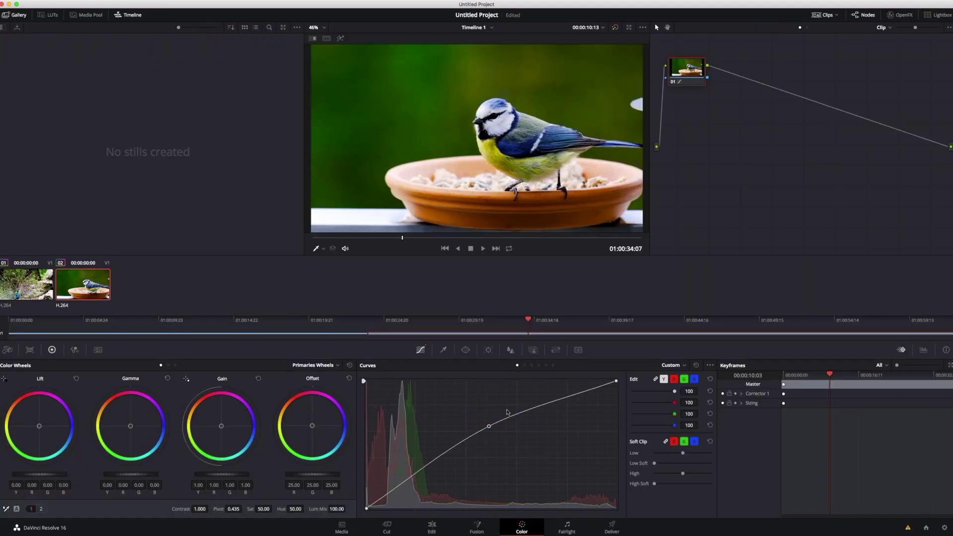
- Preview the Color Match, RGB Mixer and Motion Effects palettes for the bird clip
click(27, 351)
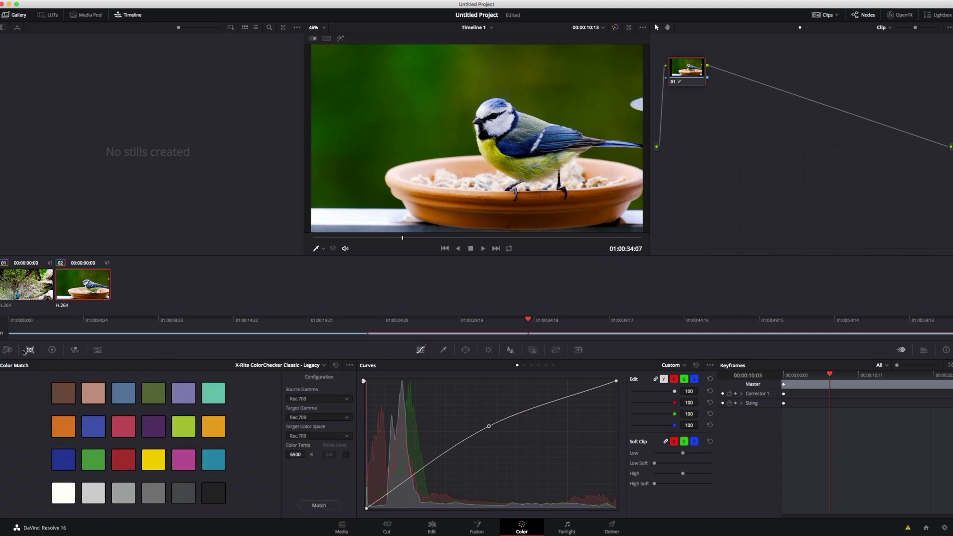
click(75, 350)
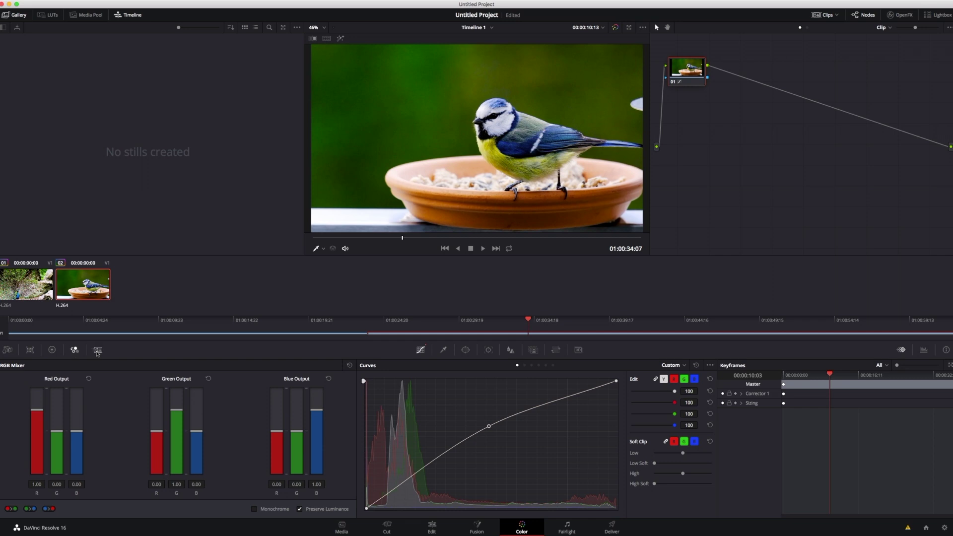
click(97, 350)
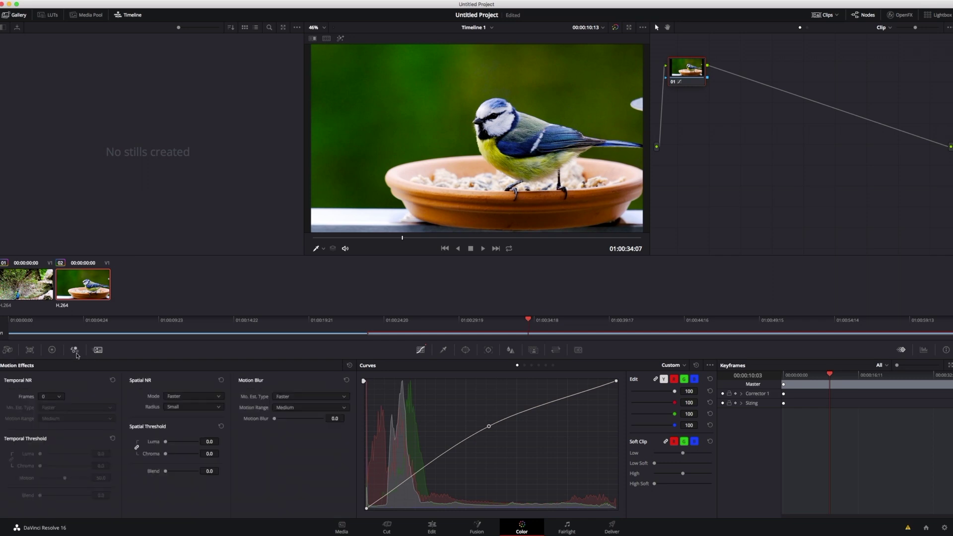
- Bend the bird clip's luminance curve upward from Color Wheels, then return to Edit
click(51, 350)
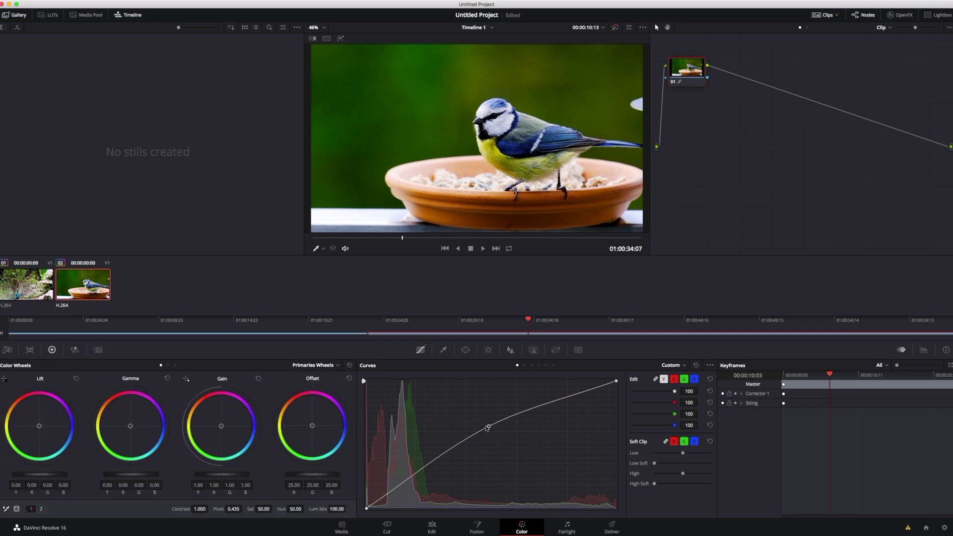
mouse_move(487, 427)
mouse_down()
mouse_move(530, 398)
mouse_move(471, 439)
mouse_move(490, 424)
mouse_up()
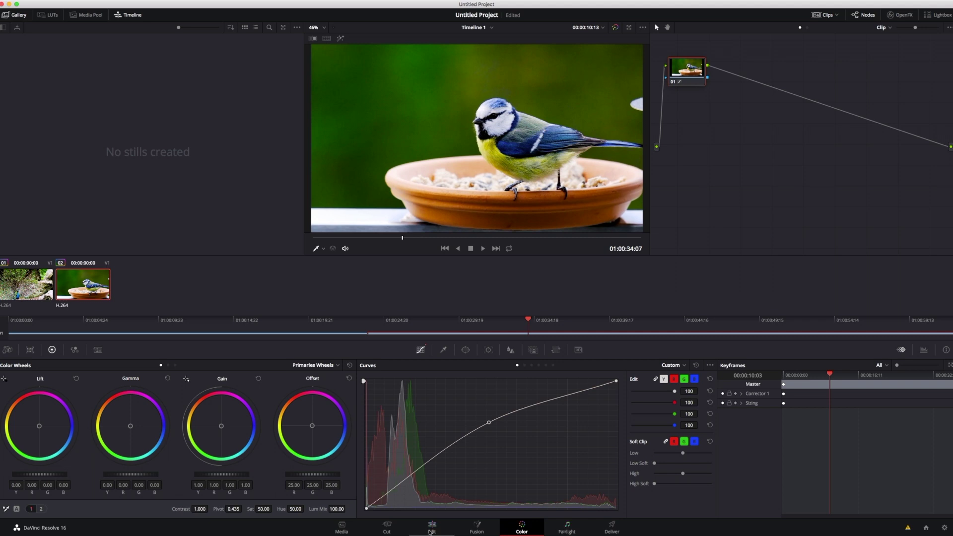
click(430, 528)
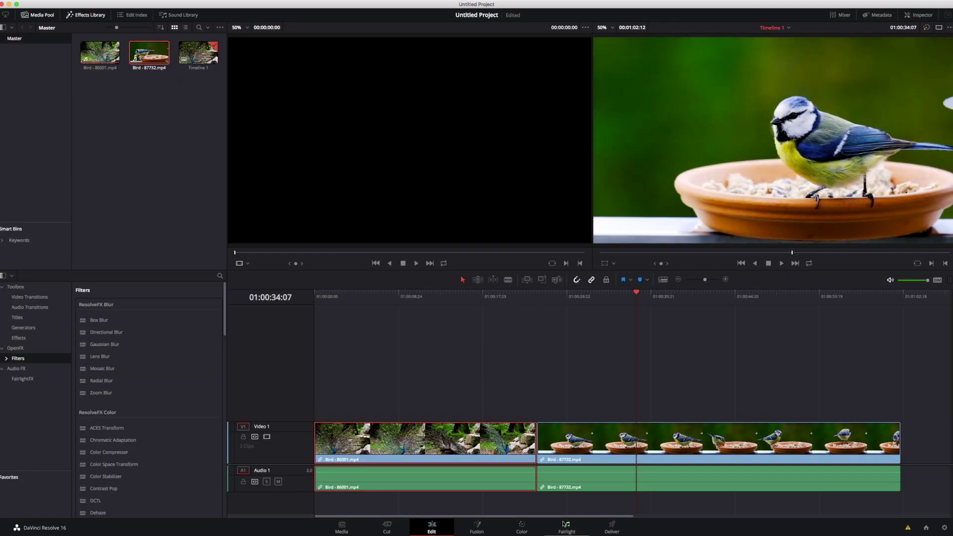
- Visit the Fairlight audio page and Edit, then view the Deliver page's render settings
click(566, 530)
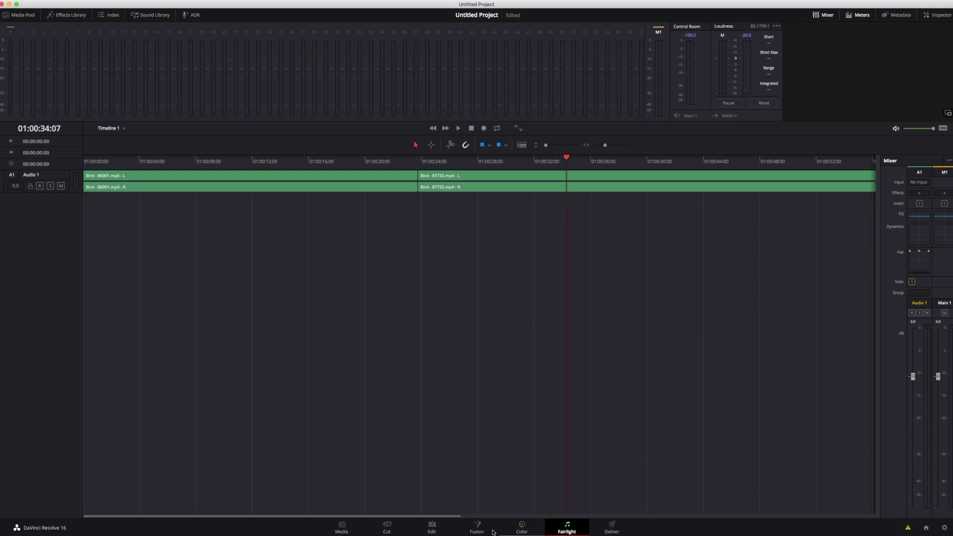
click(435, 531)
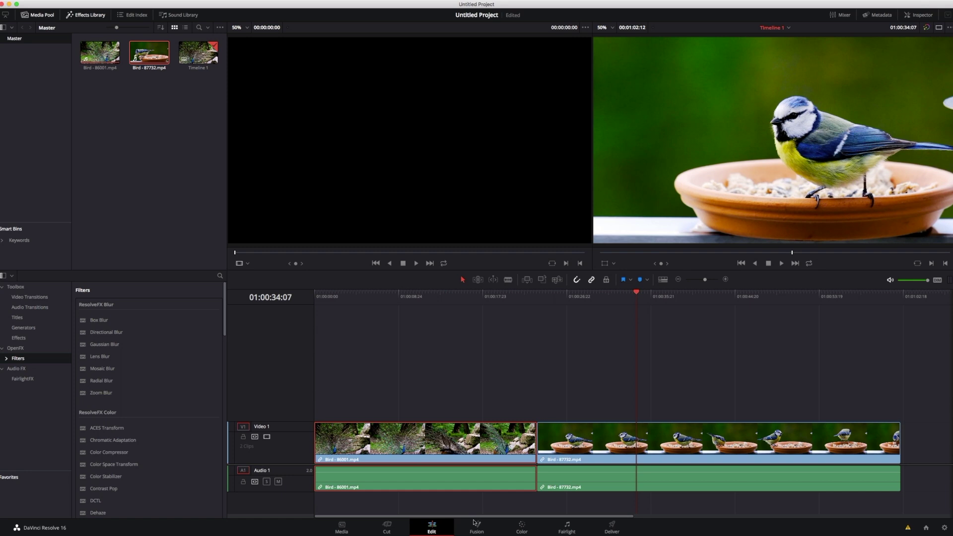
click(610, 529)
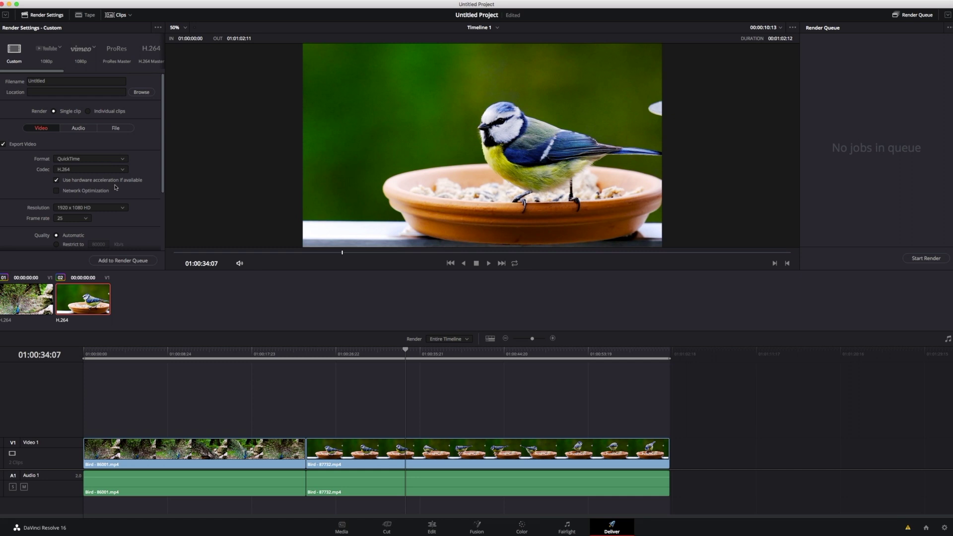
scroll(115, 187, down, 5)
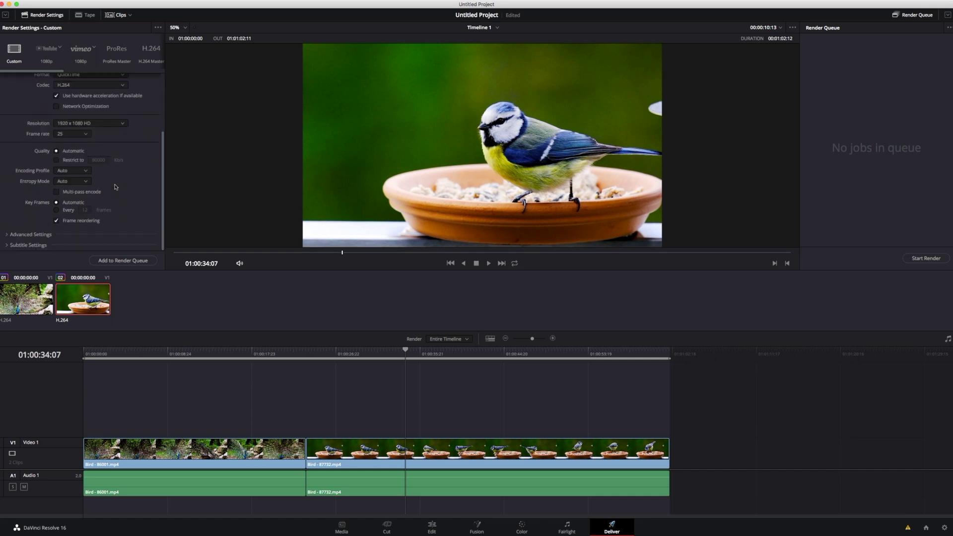
scroll(115, 187, up, 5)
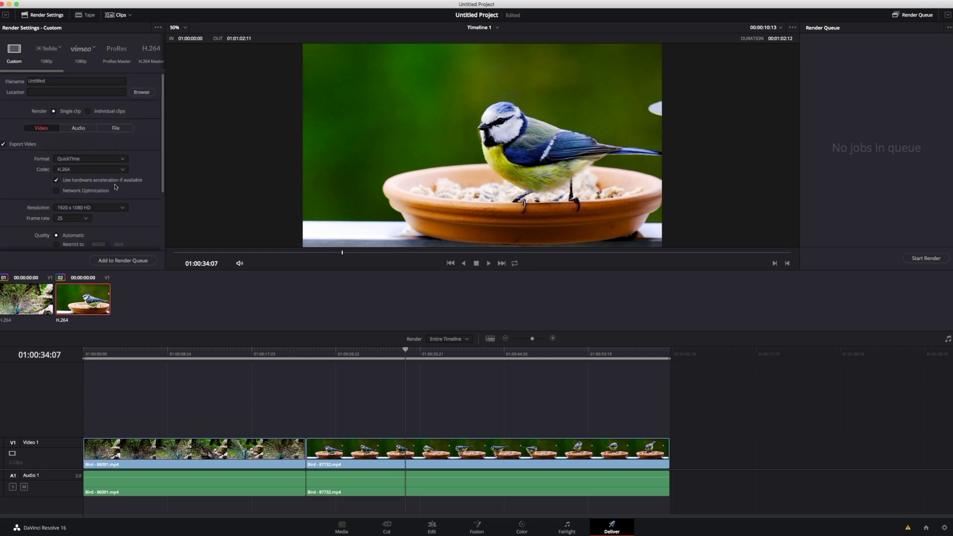
click(124, 160)
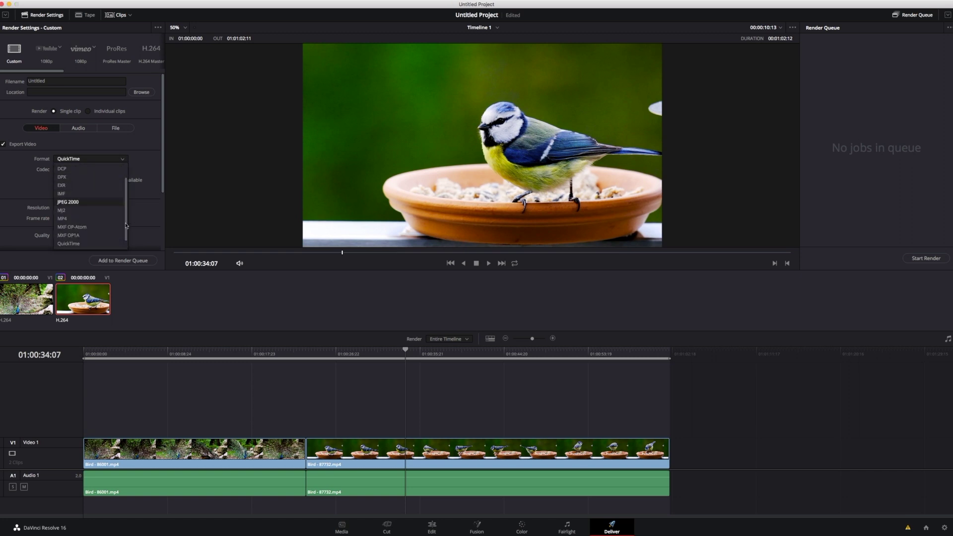
click(152, 165)
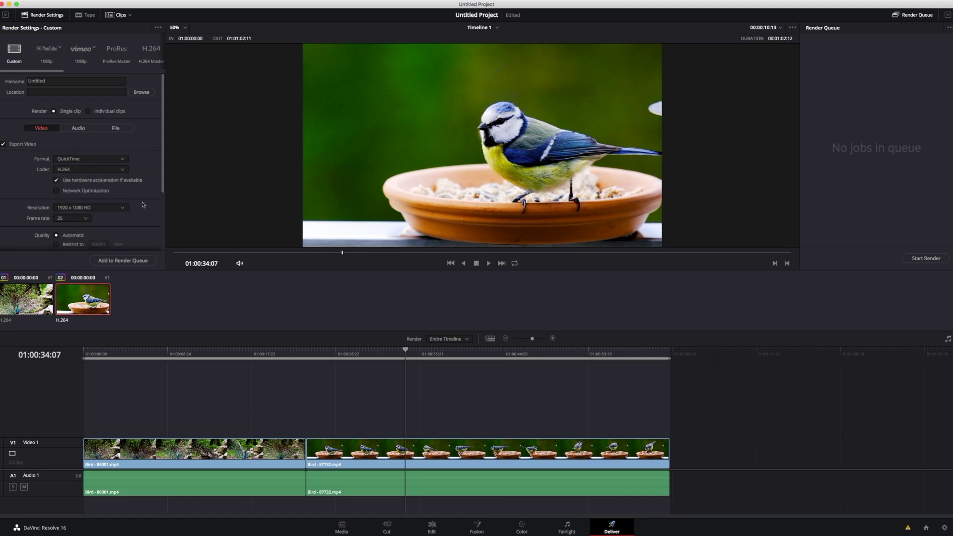
scroll(142, 204, down, 3)
scroll(143, 204, down, 2)
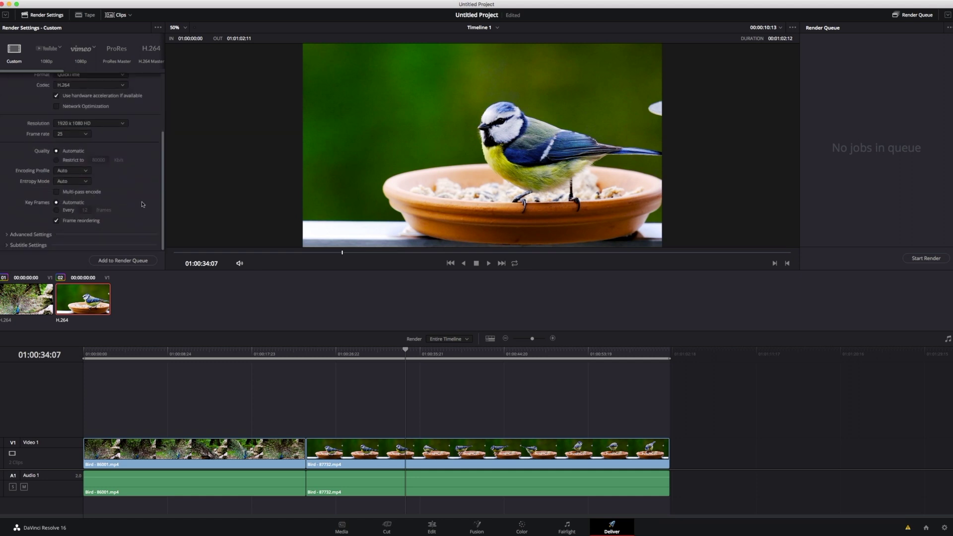
scroll(142, 204, up, 3)
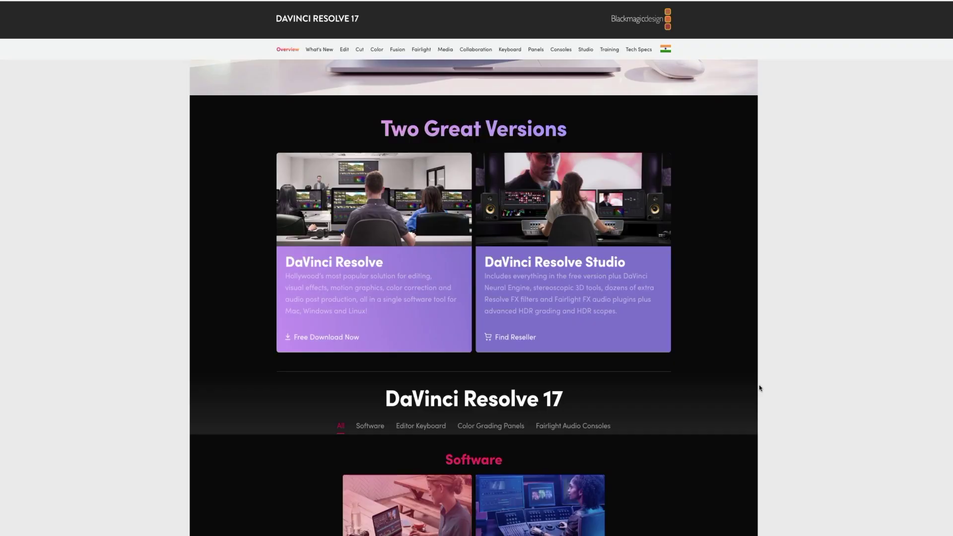
scroll(760, 387, down, 1)
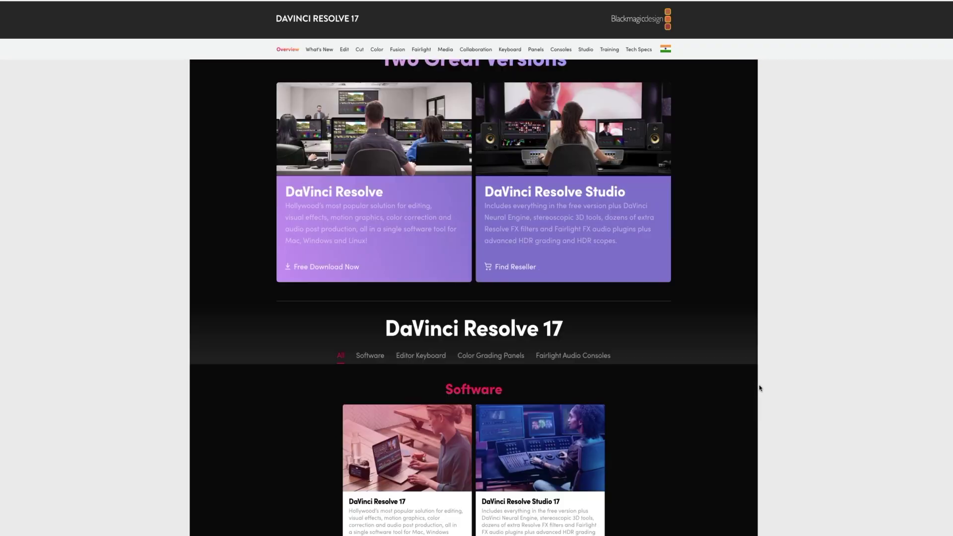
scroll(759, 387, down, 4)
scroll(759, 388, up, 1)
scroll(759, 387, up, 2)
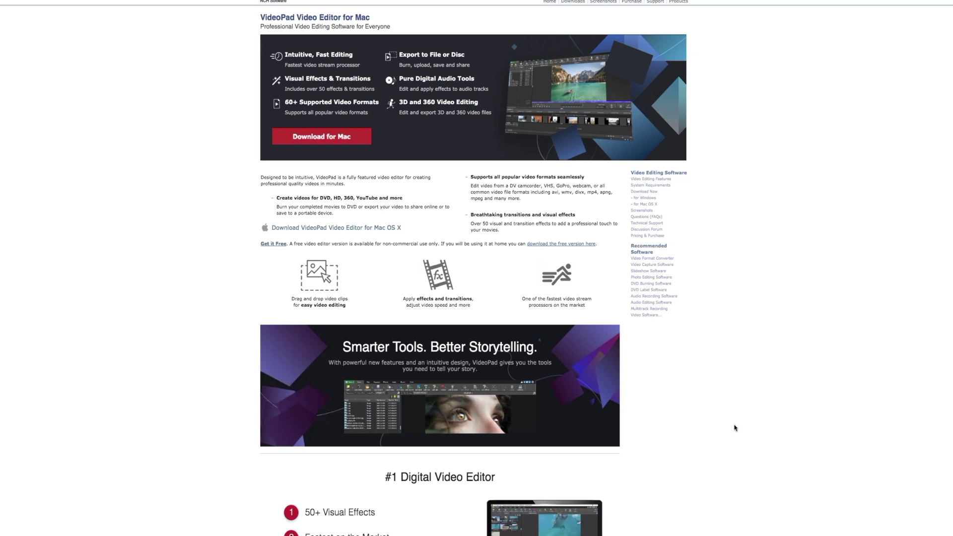
scroll(734, 427, down, 1)
scroll(734, 428, down, 1)
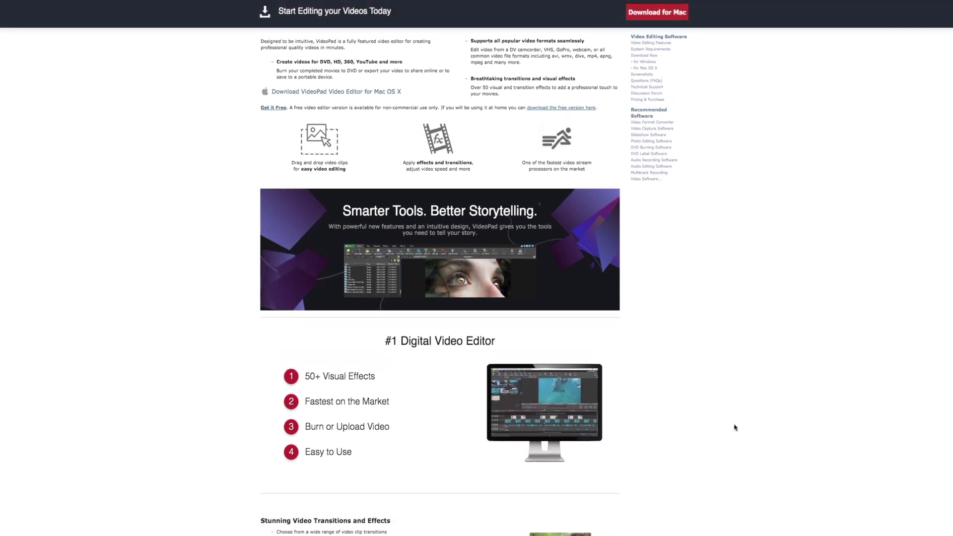
scroll(734, 427, down, 1)
scroll(734, 427, down, 1)
scroll(734, 428, down, 2)
scroll(733, 428, down, 2)
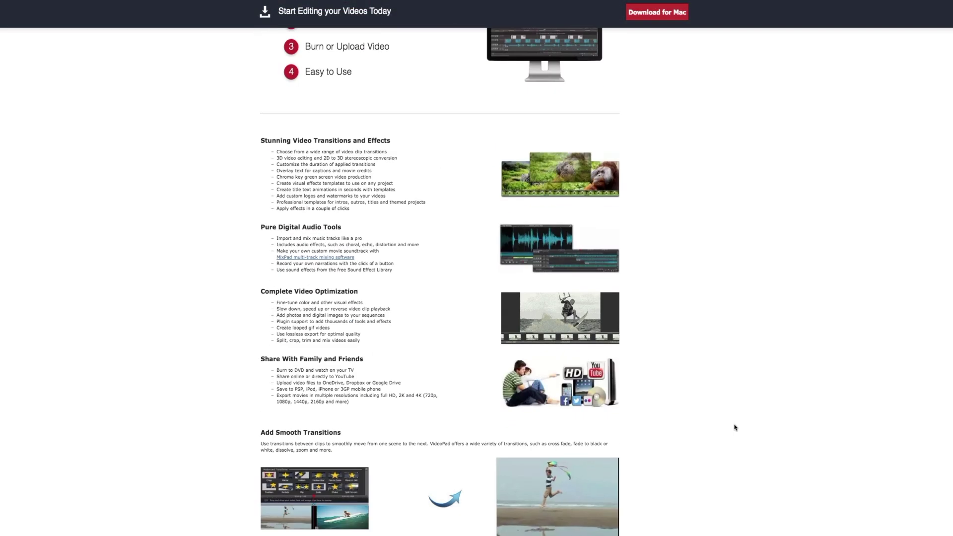
scroll(734, 428, down, 1)
scroll(734, 428, down, 2)
scroll(734, 428, down, 2)
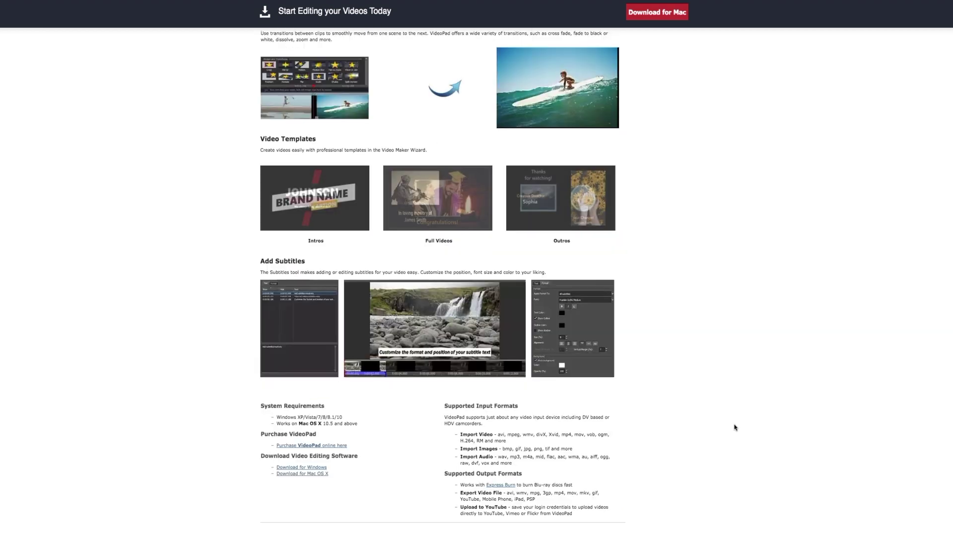
scroll(734, 427, down, 2)
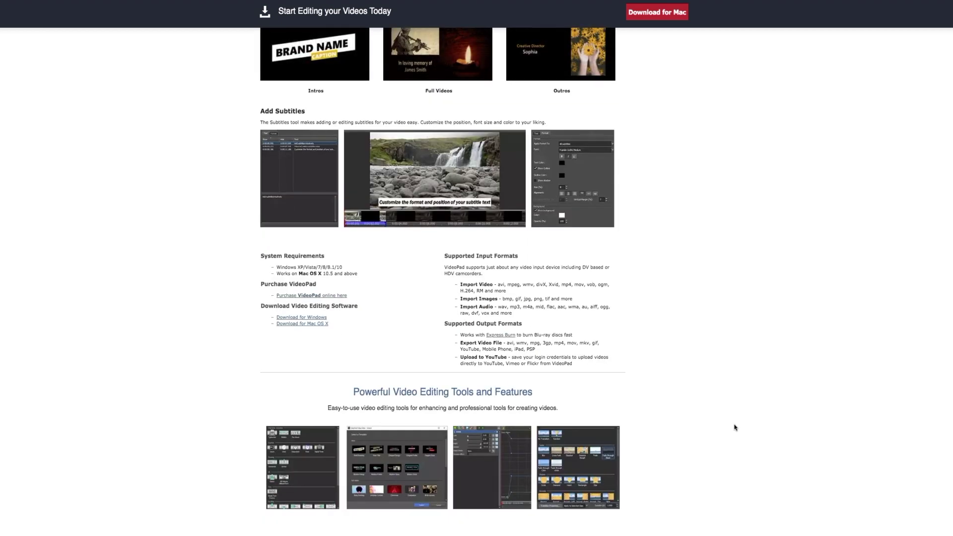
scroll(733, 427, down, 2)
scroll(733, 427, down, 1)
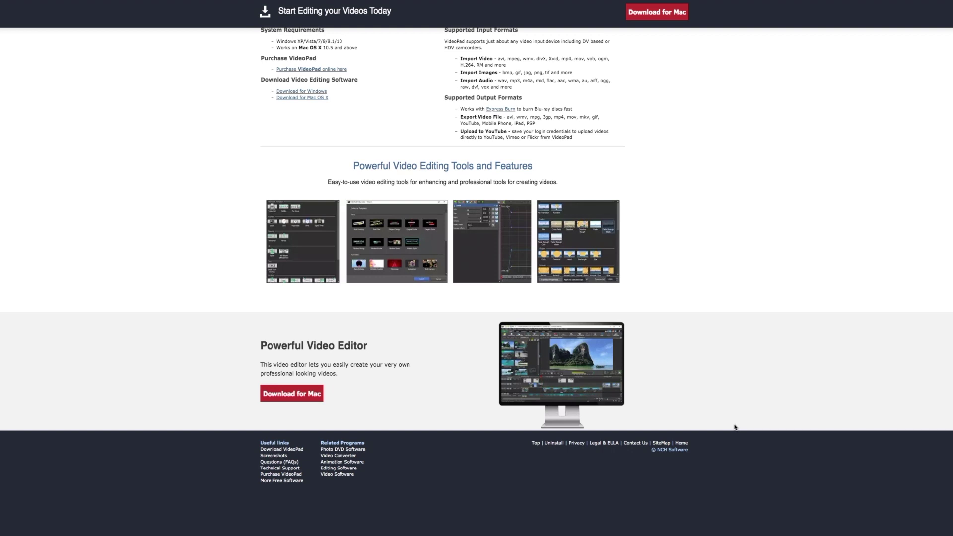
scroll(735, 427, up, 2)
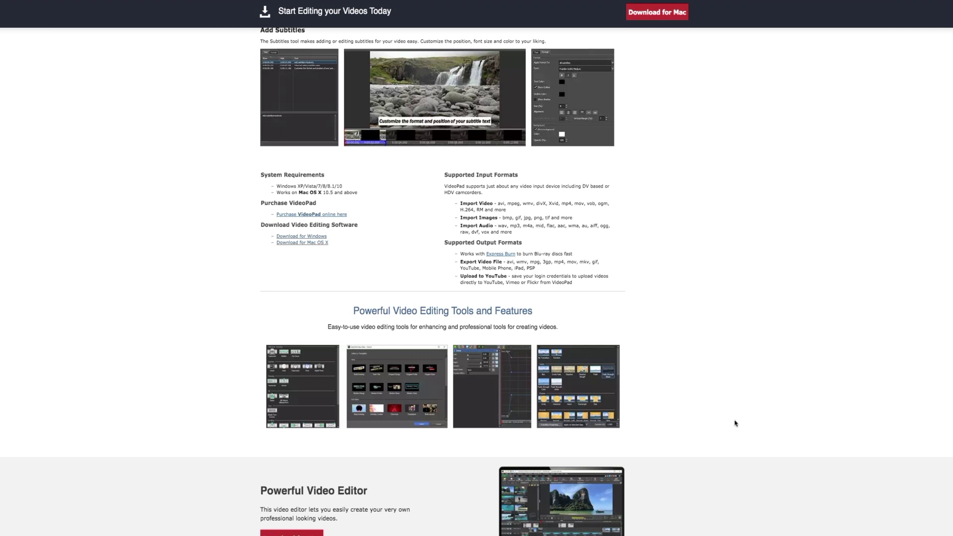
scroll(734, 423, down, 2)
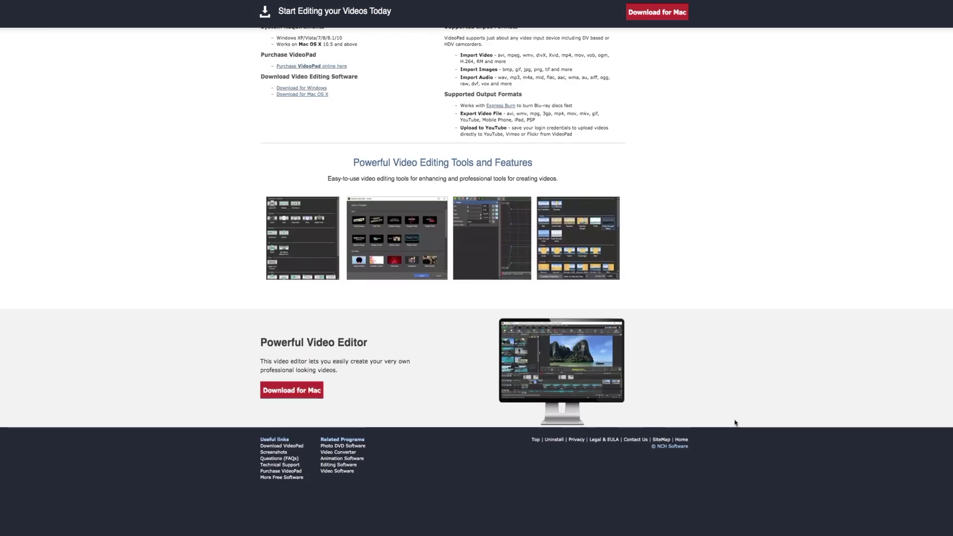
scroll(734, 423, up, 5)
scroll(734, 422, up, 5)
scroll(734, 421, up, 5)
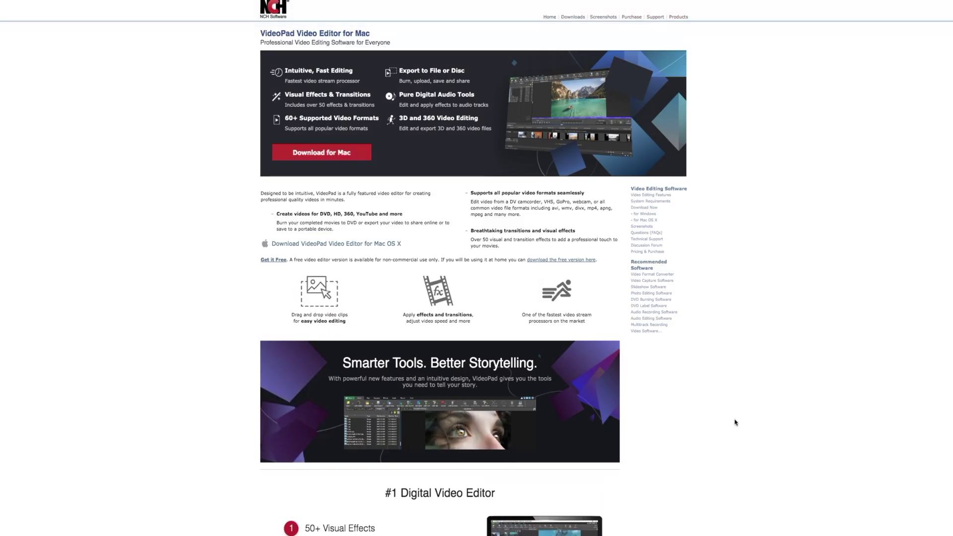
scroll(734, 423, down, 2)
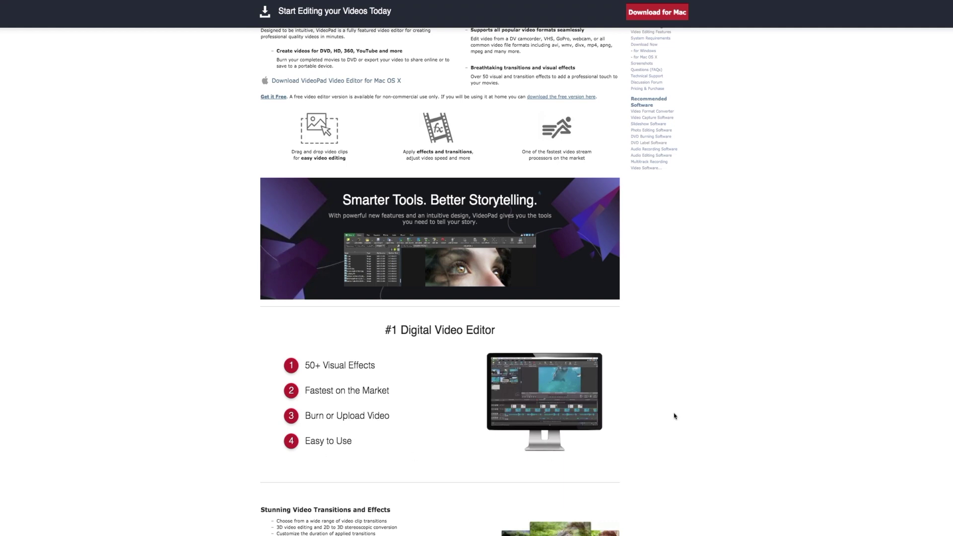
scroll(675, 415, up, 1)
scroll(674, 415, up, 5)
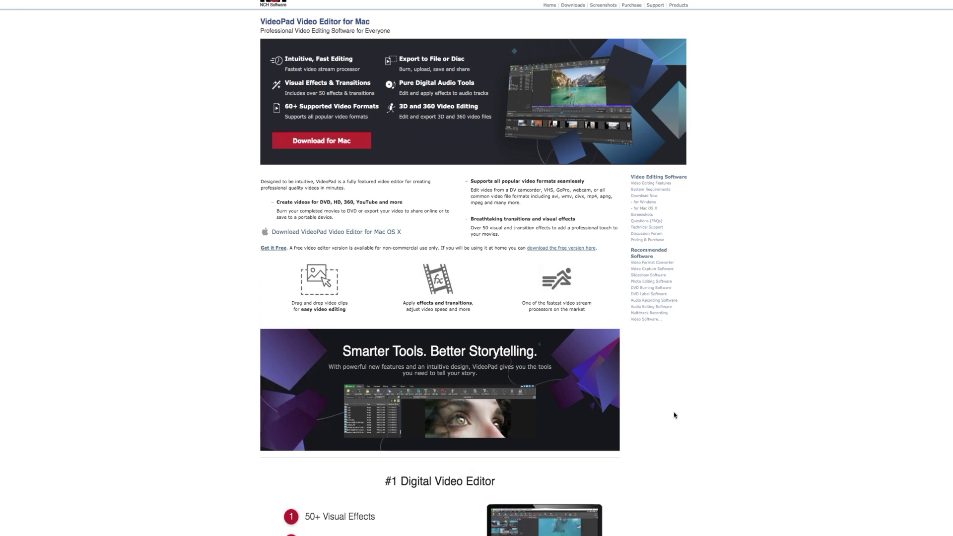
scroll(674, 415, up, 1)
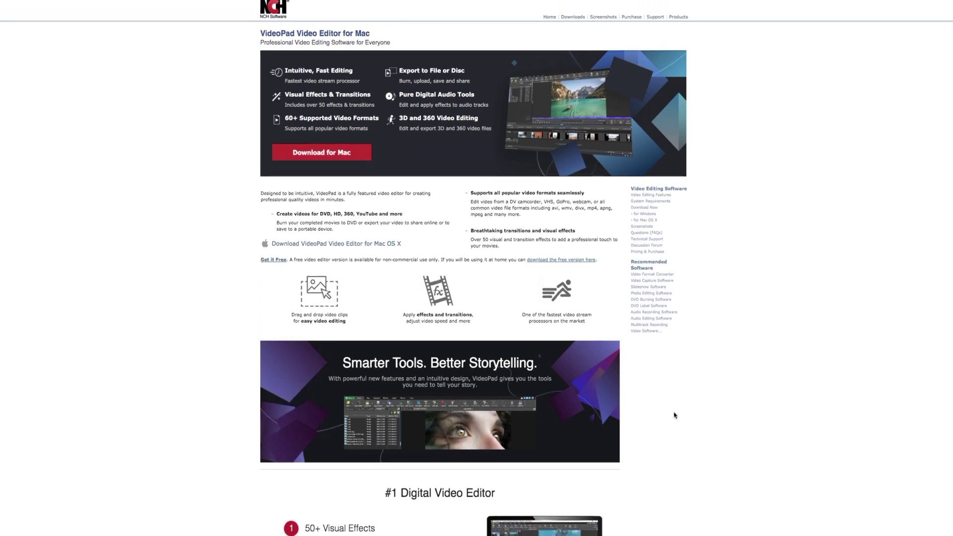
scroll(674, 415, down, 5)
scroll(675, 416, down, 6)
scroll(674, 416, down, 3)
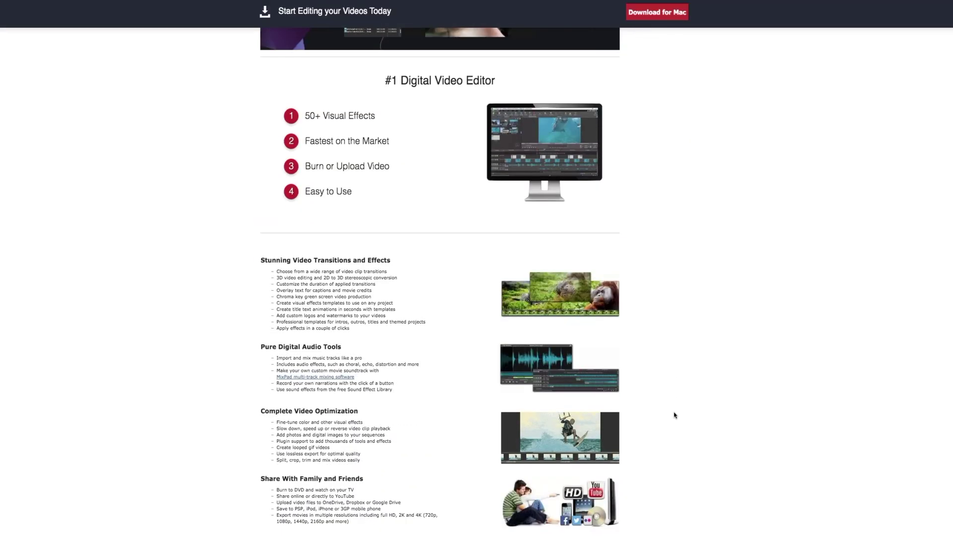
scroll(675, 416, down, 3)
scroll(674, 416, down, 2)
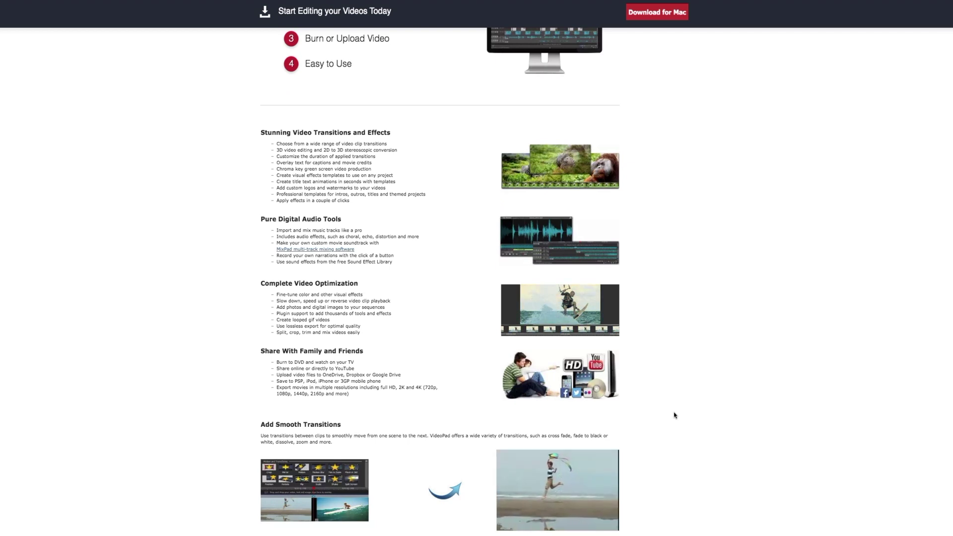
scroll(651, 420, down, 2)
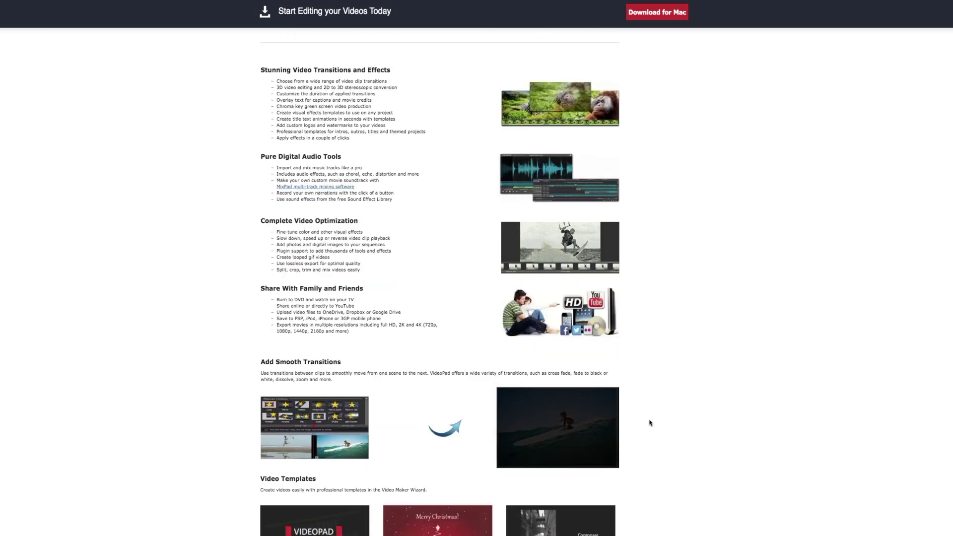
scroll(650, 423, down, 4)
scroll(649, 423, down, 5)
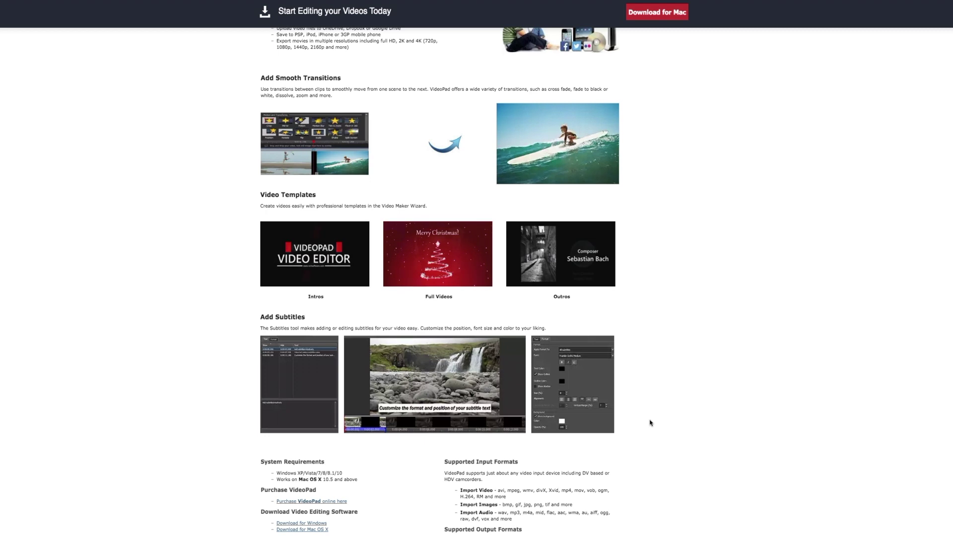
scroll(650, 423, down, 2)
scroll(650, 423, down, 2)
scroll(649, 422, down, 4)
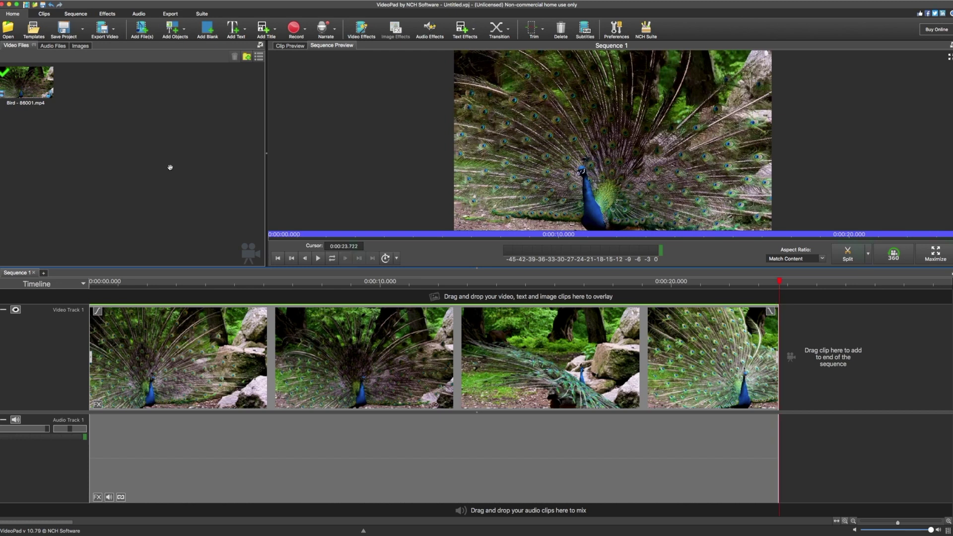
- Browse and dismiss VideoPad's Text Effects gallery twice
click(461, 33)
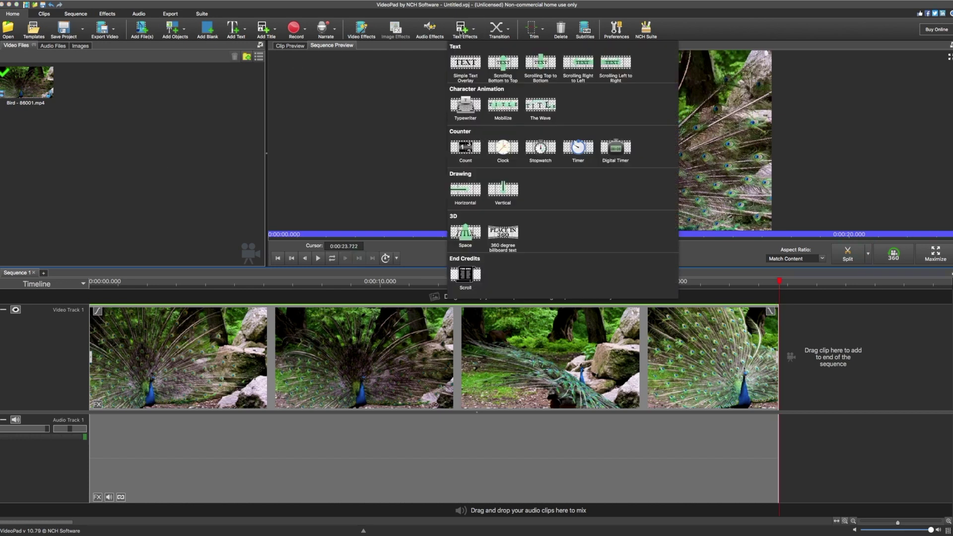
click(462, 34)
click(462, 35)
click(497, 31)
- Browse the transitions and audio effects, then show the video effects for Bird - 86001.mp4
click(494, 28)
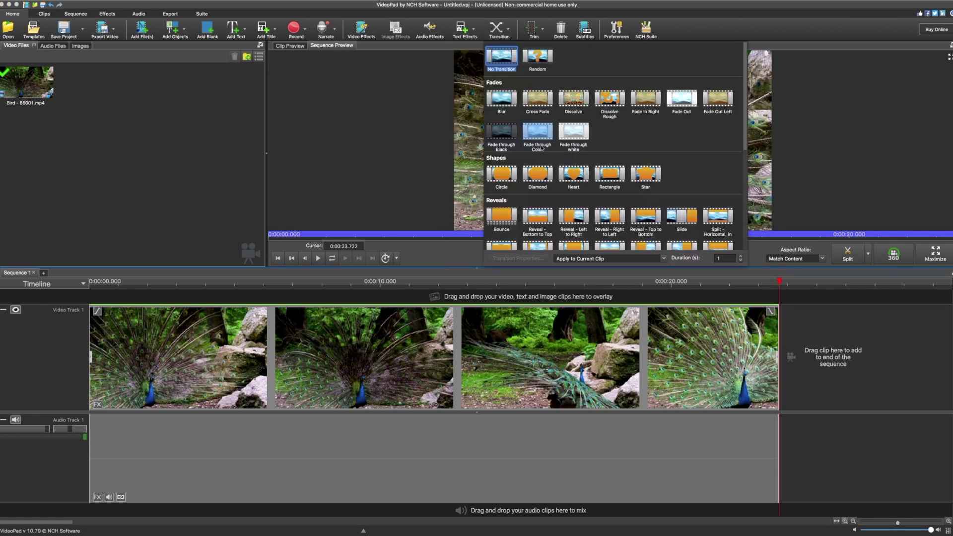
scroll(542, 146, down, 2)
scroll(541, 147, down, 1)
scroll(541, 147, down, 2)
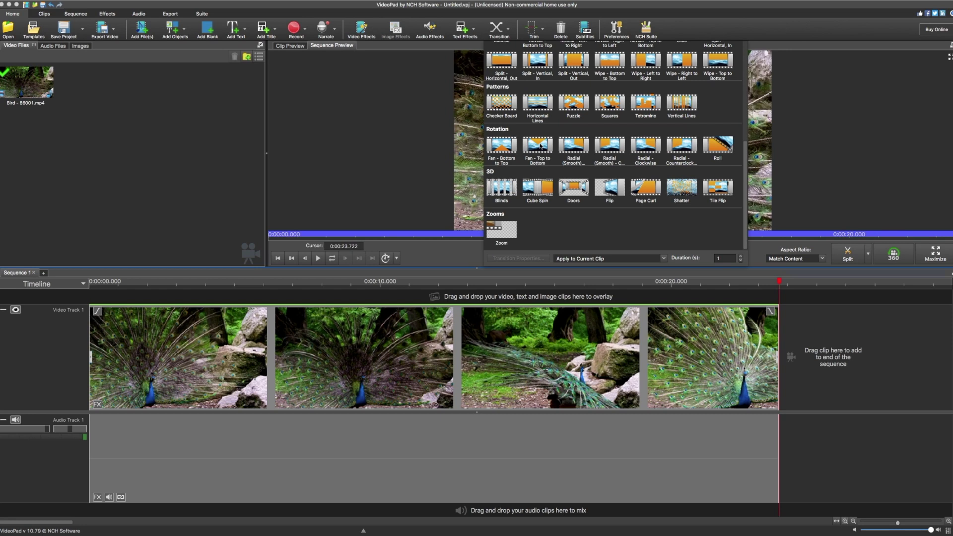
scroll(539, 146, up, 1)
scroll(538, 147, up, 1)
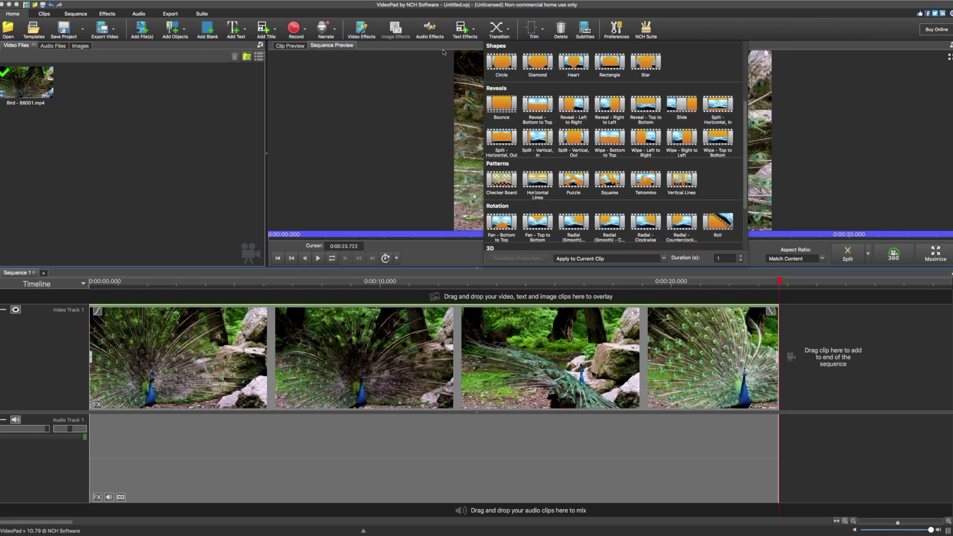
click(425, 28)
click(424, 28)
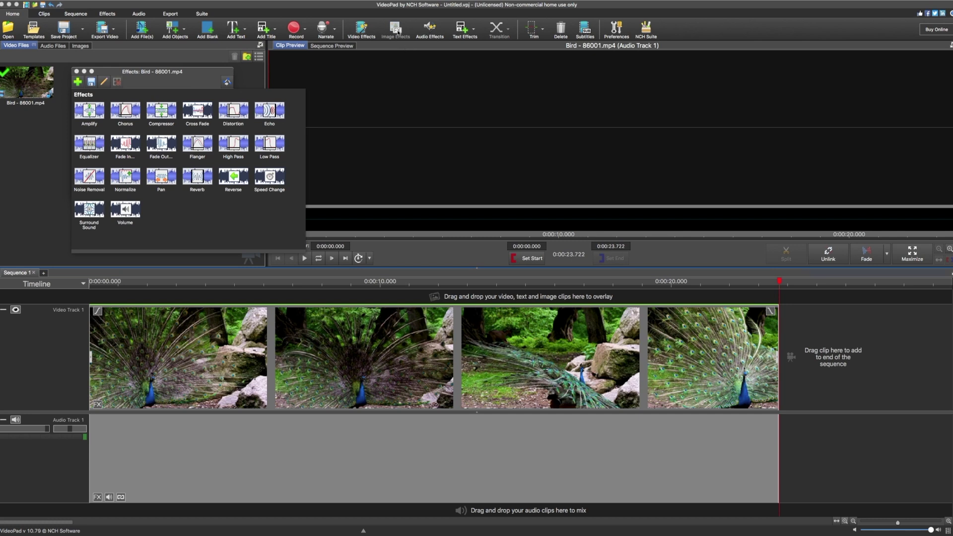
click(395, 30)
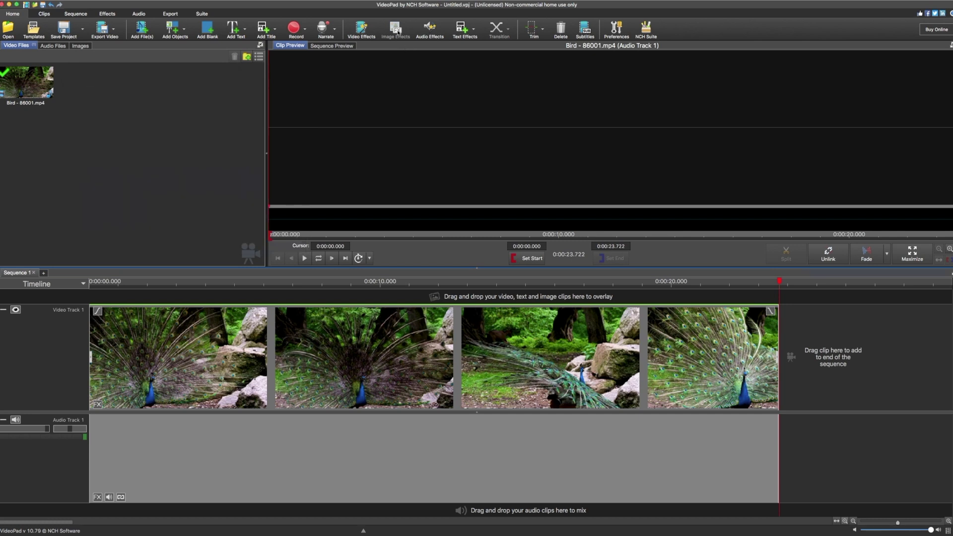
click(361, 30)
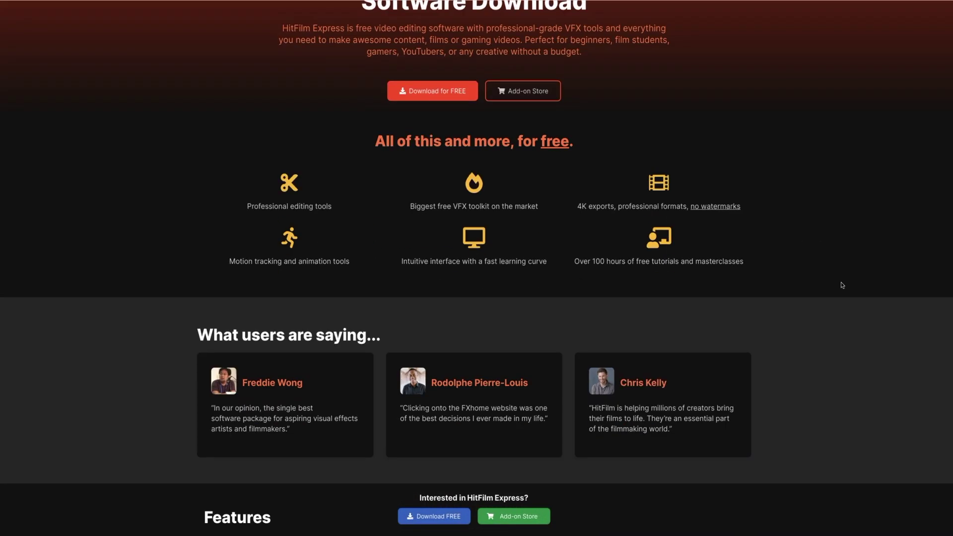
scroll(840, 284, up, 2)
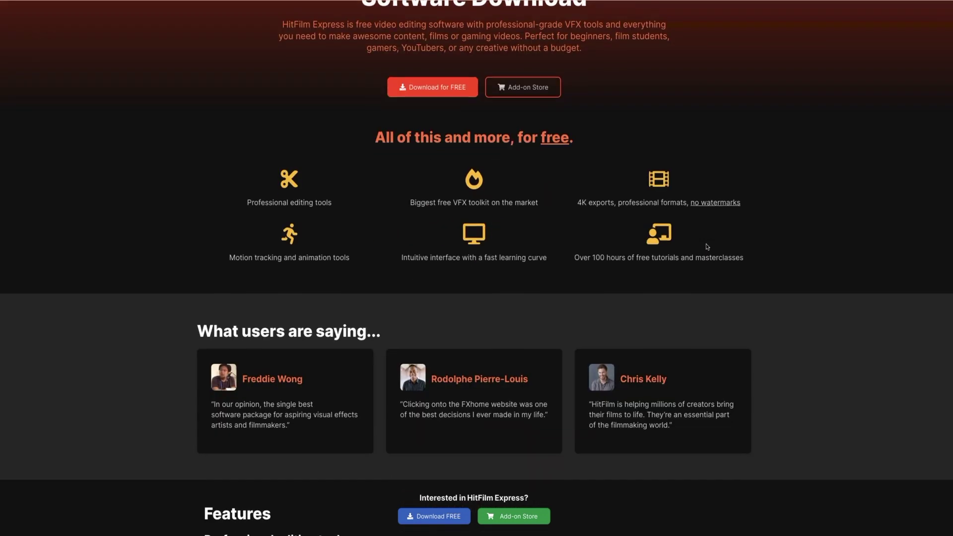
scroll(706, 247, down, 2)
scroll(707, 247, down, 4)
scroll(707, 246, down, 2)
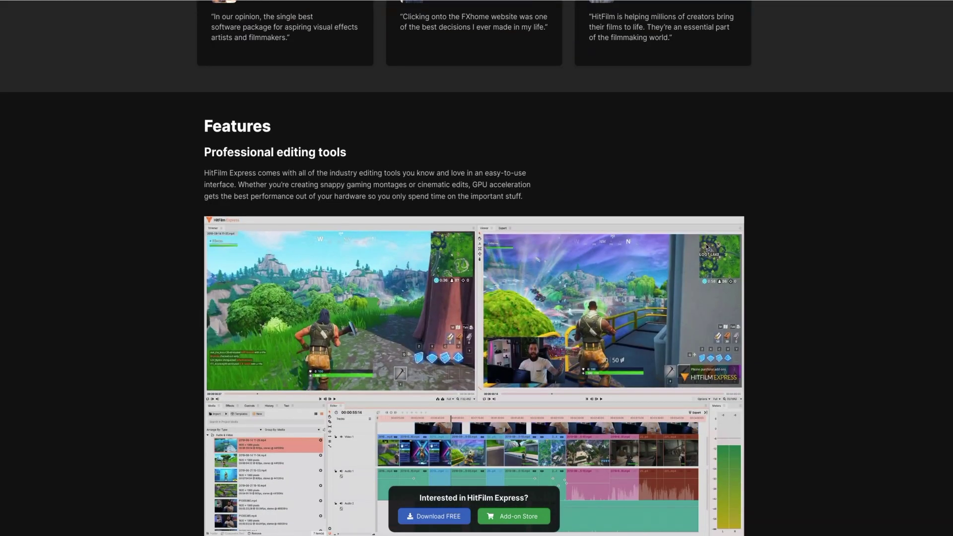
scroll(706, 246, down, 2)
scroll(706, 243, down, 2)
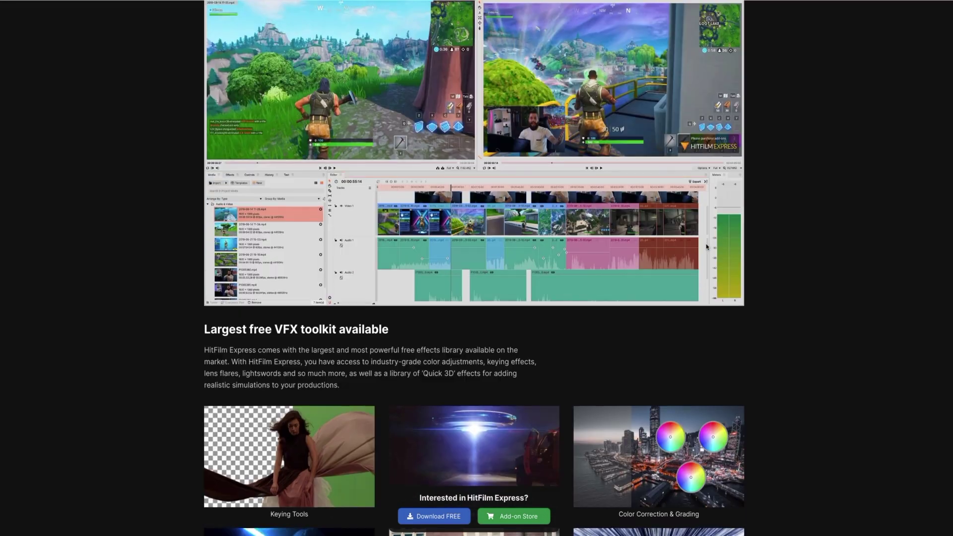
scroll(705, 243, down, 3)
scroll(706, 247, down, 1)
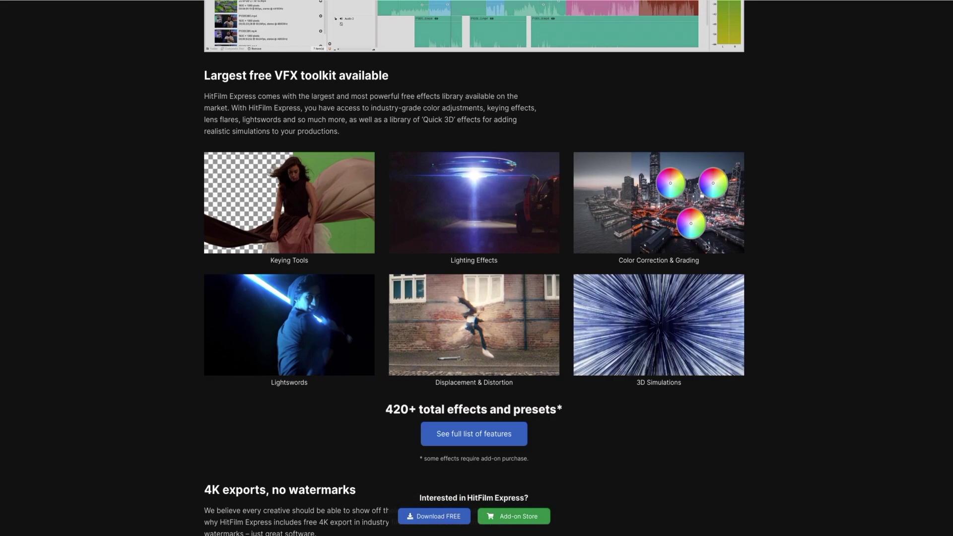
scroll(705, 243, down, 4)
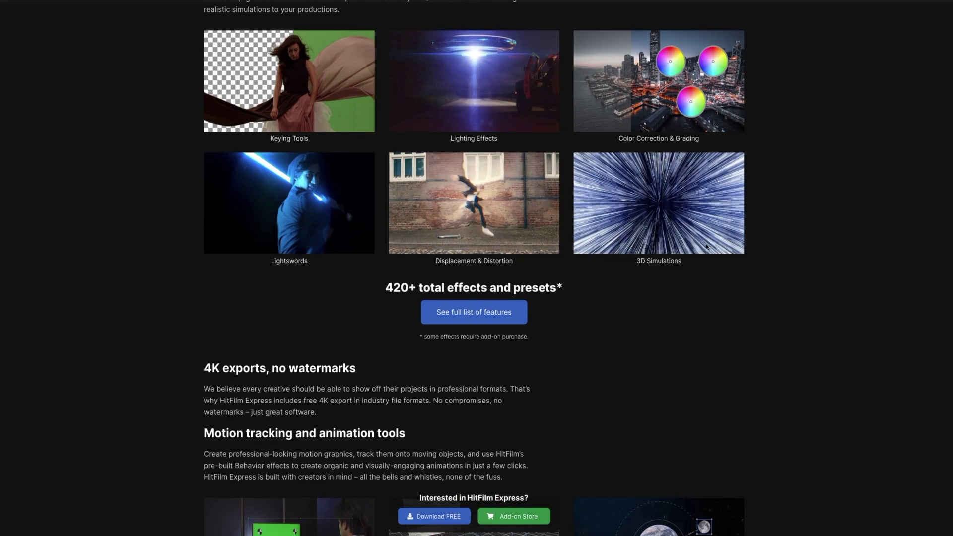
scroll(706, 247, down, 1)
scroll(706, 246, down, 3)
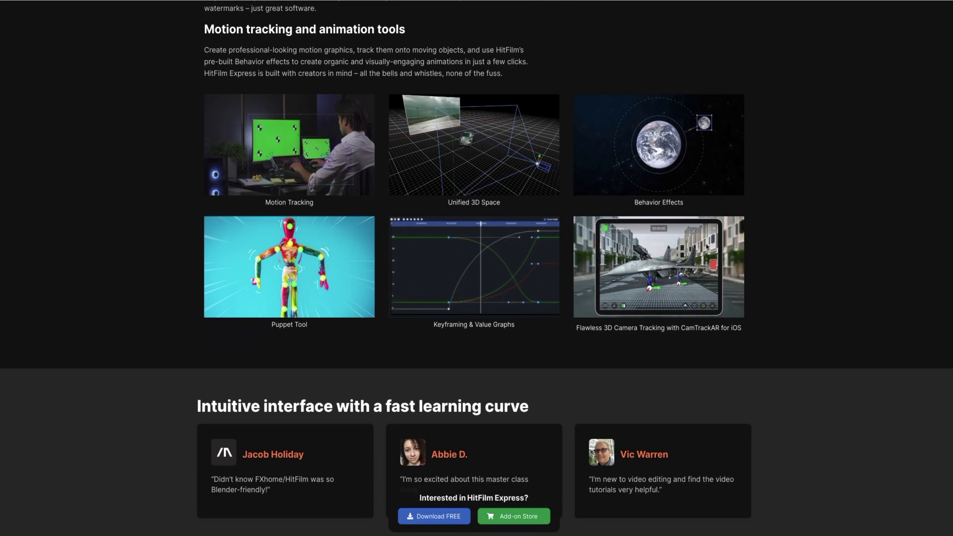
scroll(705, 243, down, 4)
scroll(706, 247, down, 1)
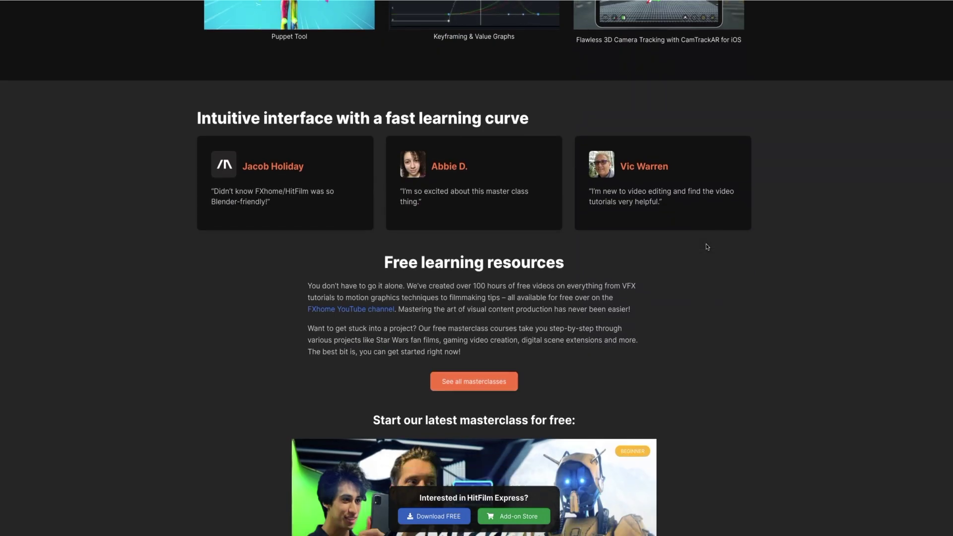
scroll(706, 247, down, 2)
scroll(706, 246, down, 2)
scroll(707, 246, down, 4)
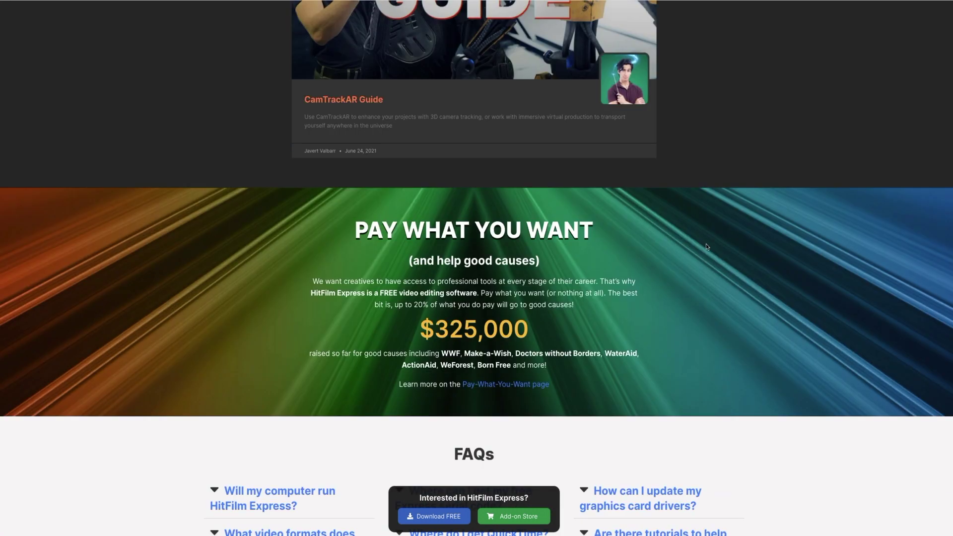
scroll(707, 246, down, 2)
scroll(706, 246, down, 1)
scroll(706, 247, down, 2)
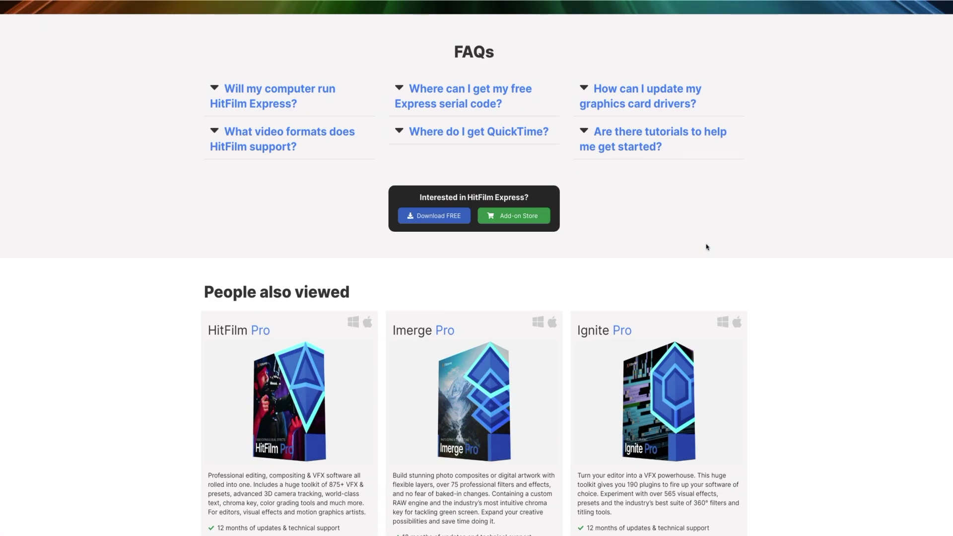
scroll(706, 246, down, 3)
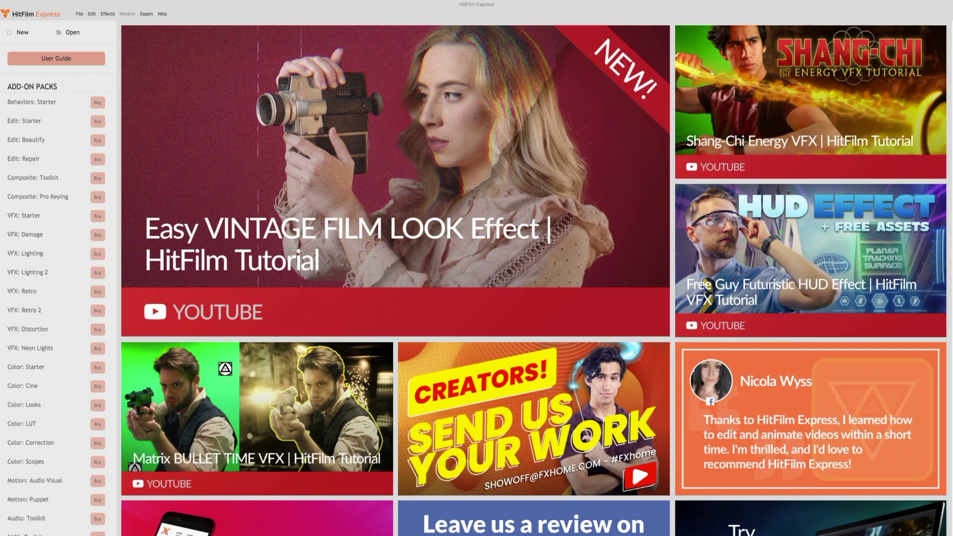
- Create a new HitFilm Express project from the 1080p Full HD @ 25 fps template
click(26, 34)
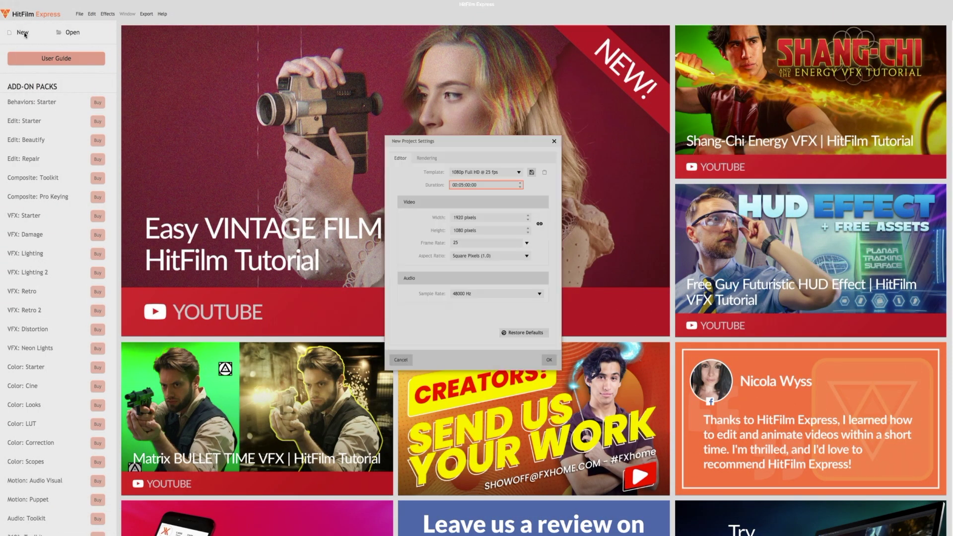
click(517, 175)
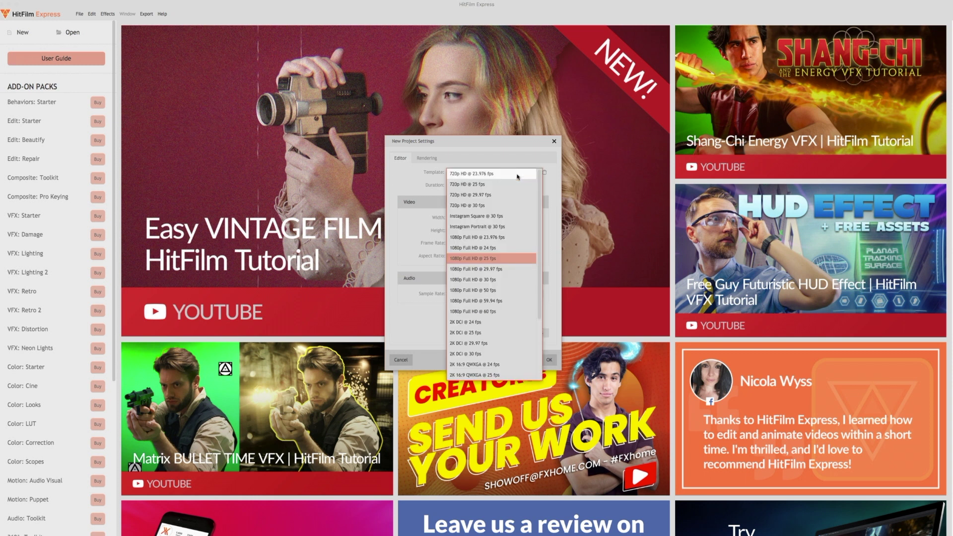
click(501, 257)
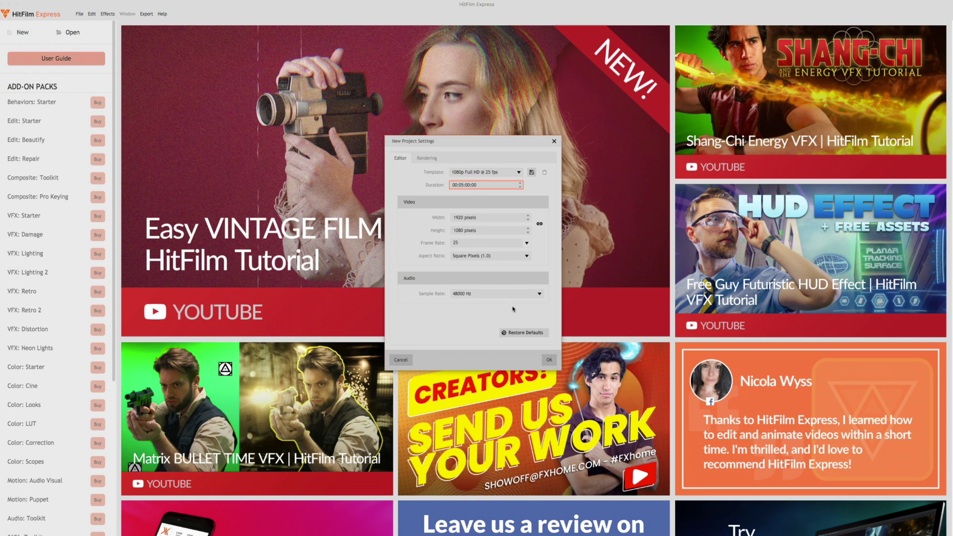
click(548, 362)
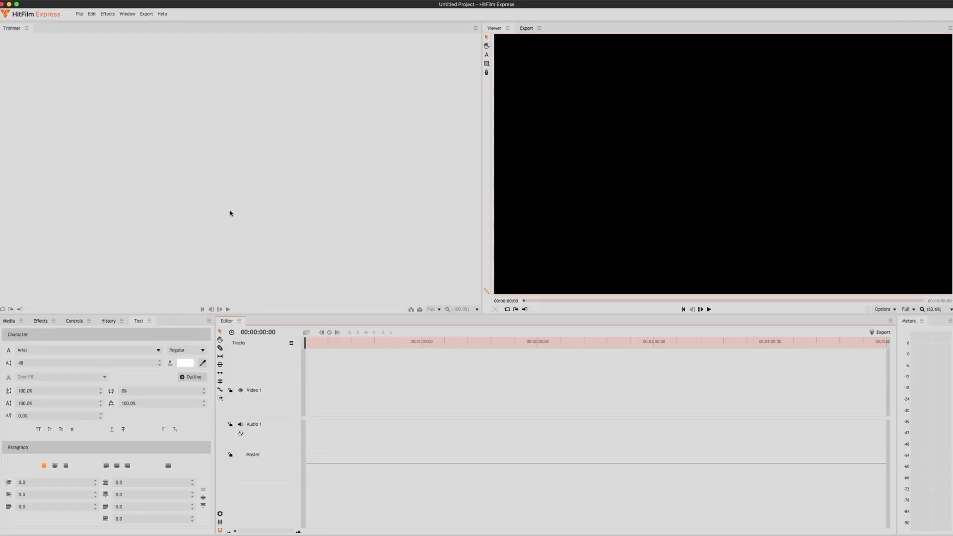
- Import the bird clips via File and peek into the Channel and Particles & Simulation folders
click(97, 108)
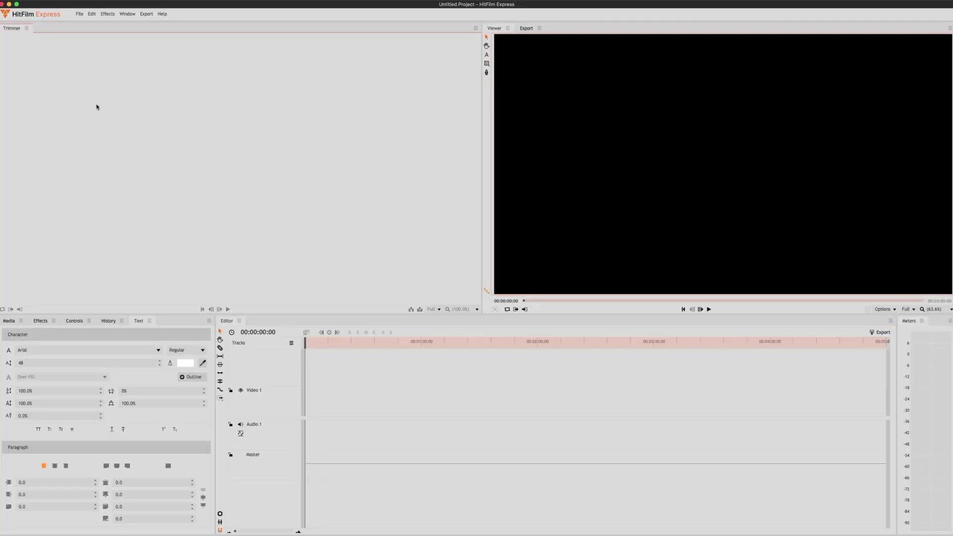
click(78, 15)
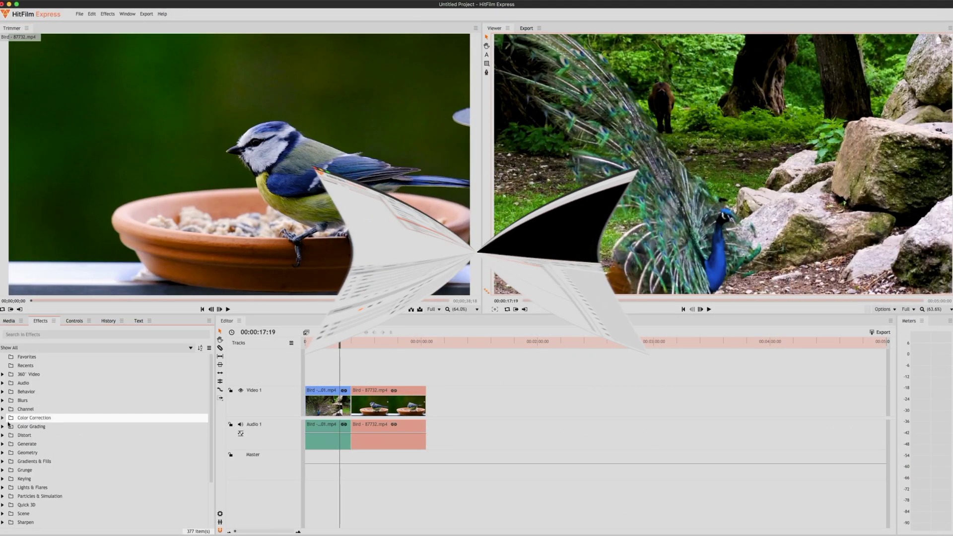
click(2, 408)
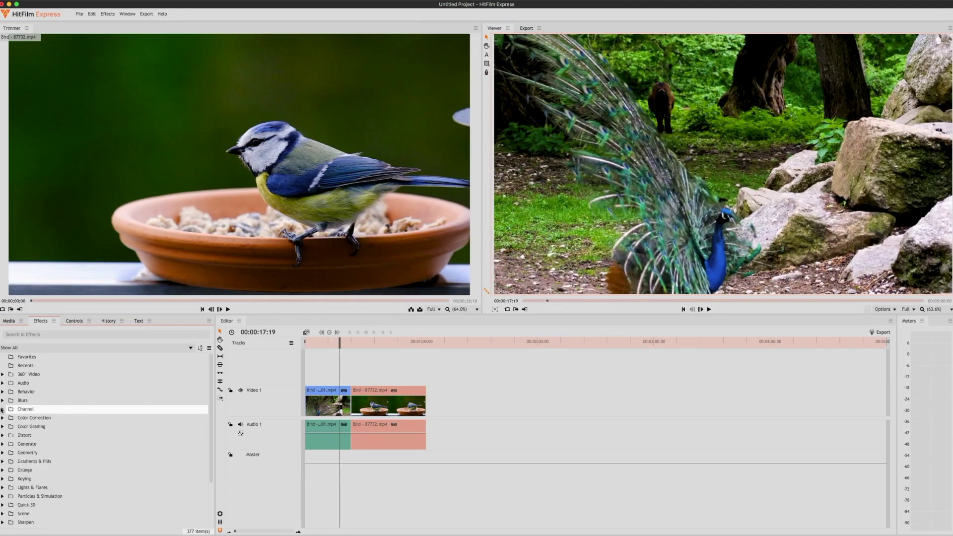
scroll(4, 413, down, 3)
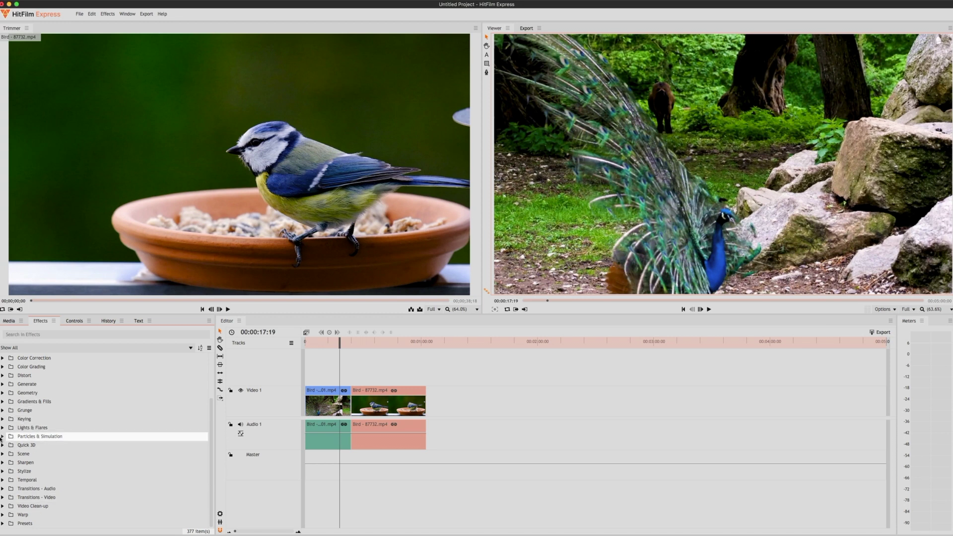
click(2, 437)
click(3, 437)
- Look through the audio properties, History and Text panels, then return to Effects
click(74, 321)
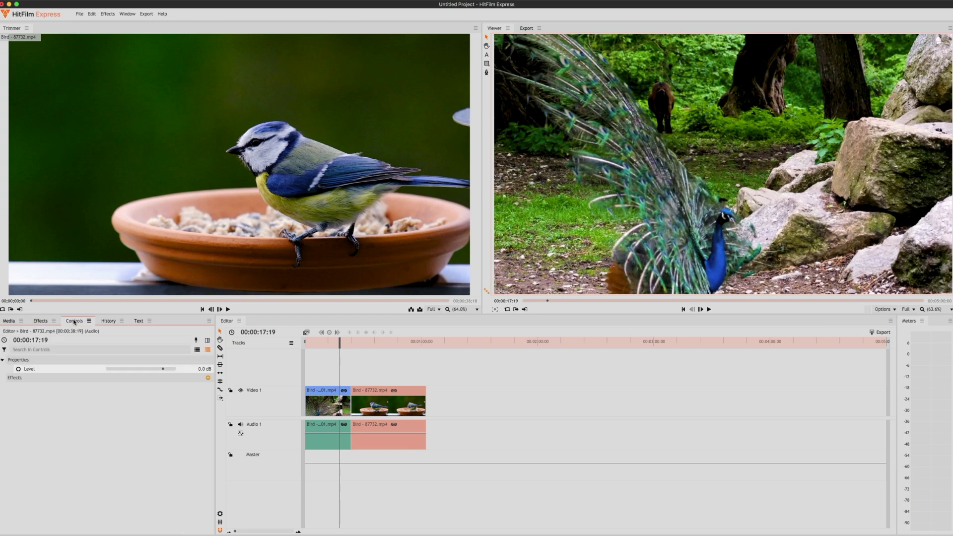
click(107, 322)
click(136, 321)
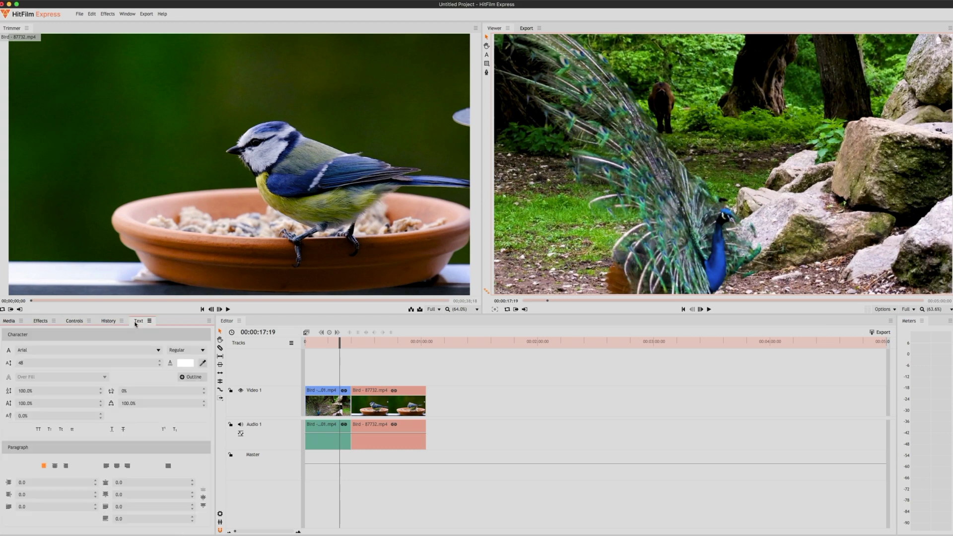
click(45, 322)
scroll(46, 437, up, 3)
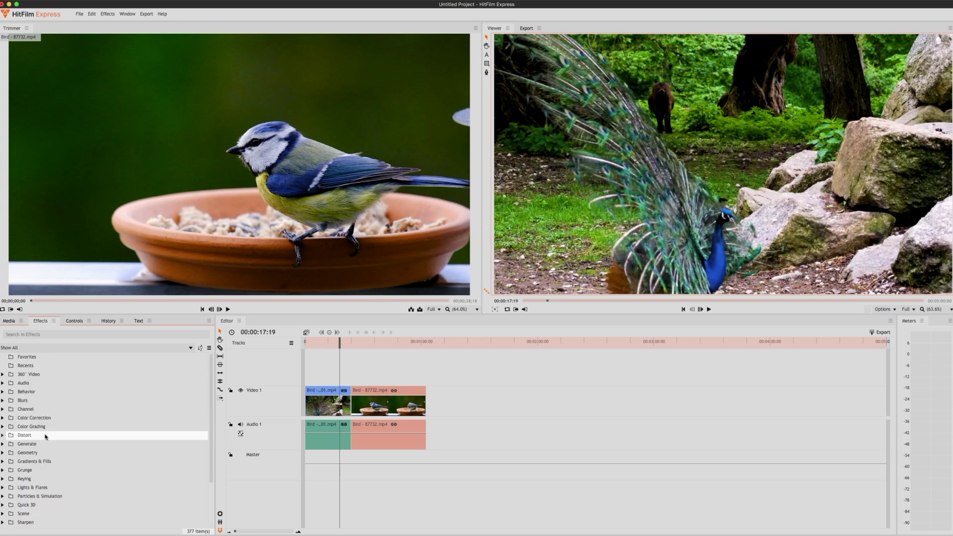
scroll(45, 436, down, 3)
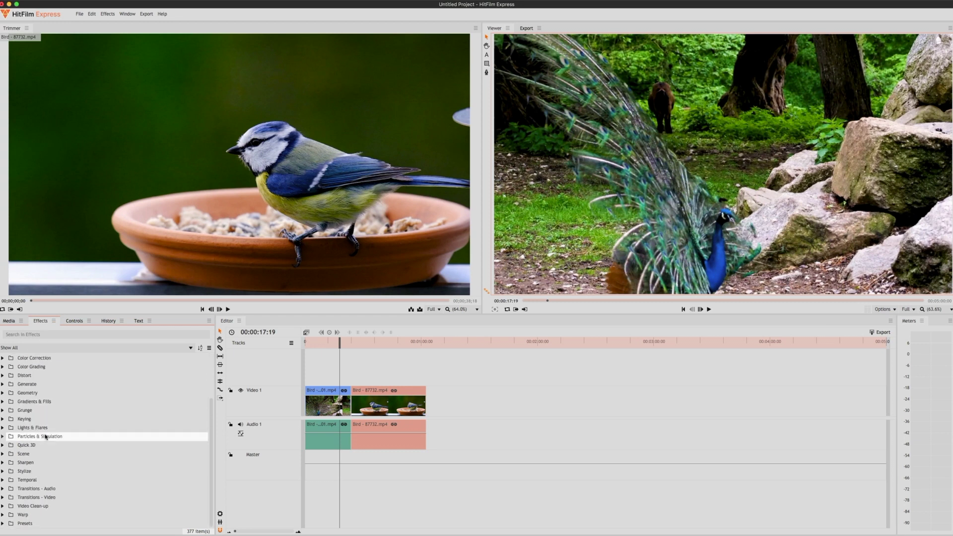
- Filter the effects library to 2D Transitions and select Dither Dissolve
click(190, 347)
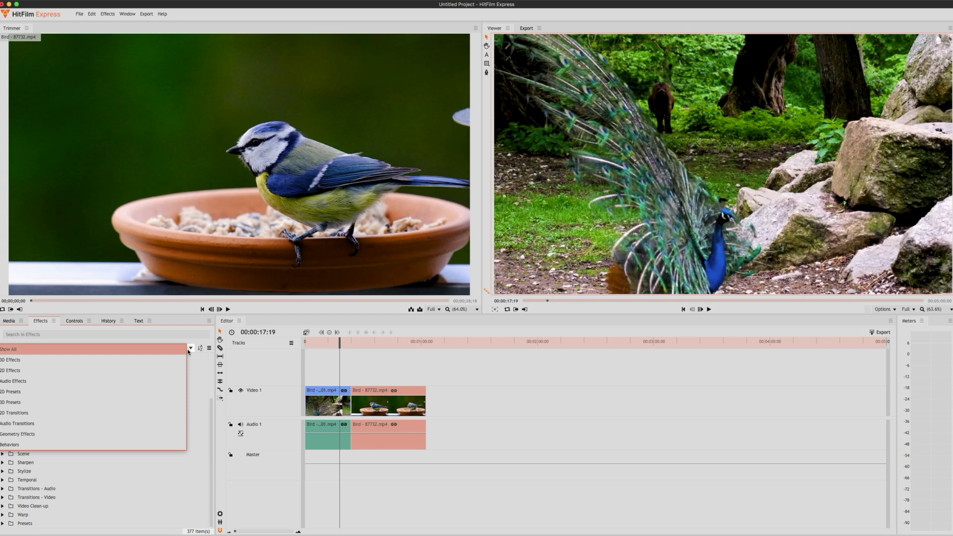
click(79, 411)
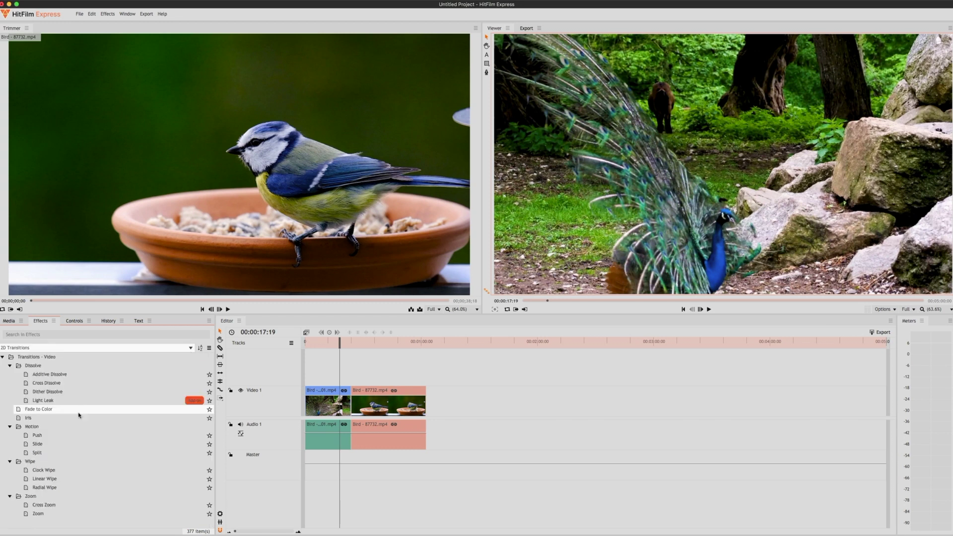
click(44, 393)
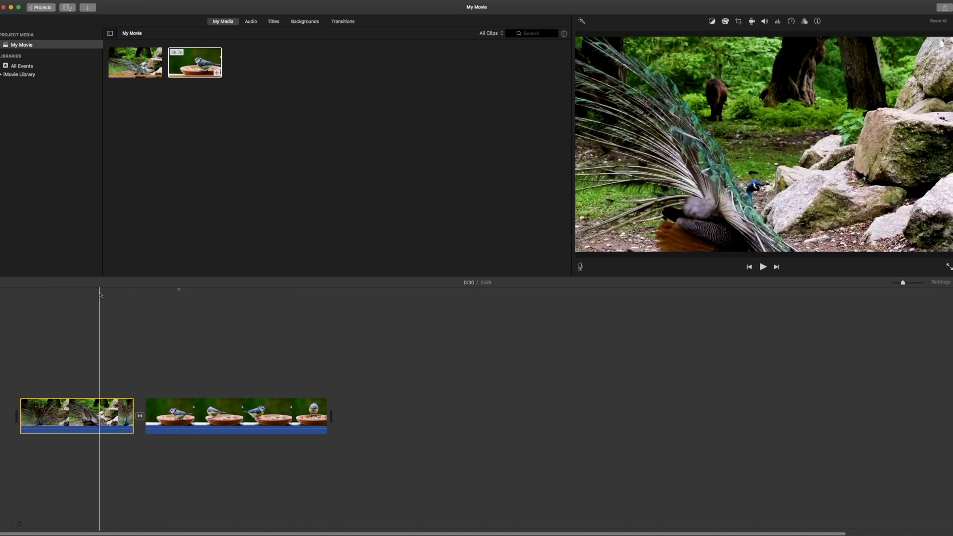
- Play the My Movie timeline from 0:17 and stop it at 0:27
key(space)
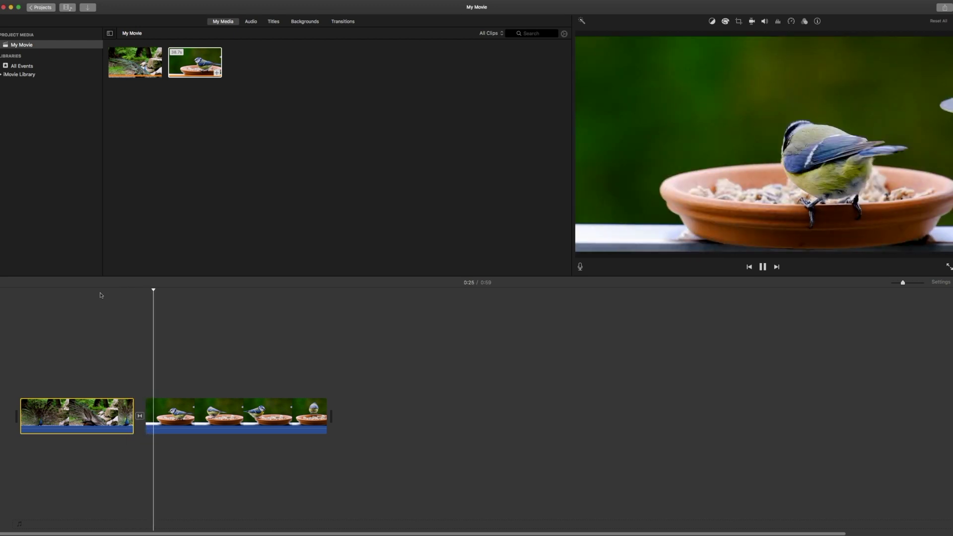
key(space)
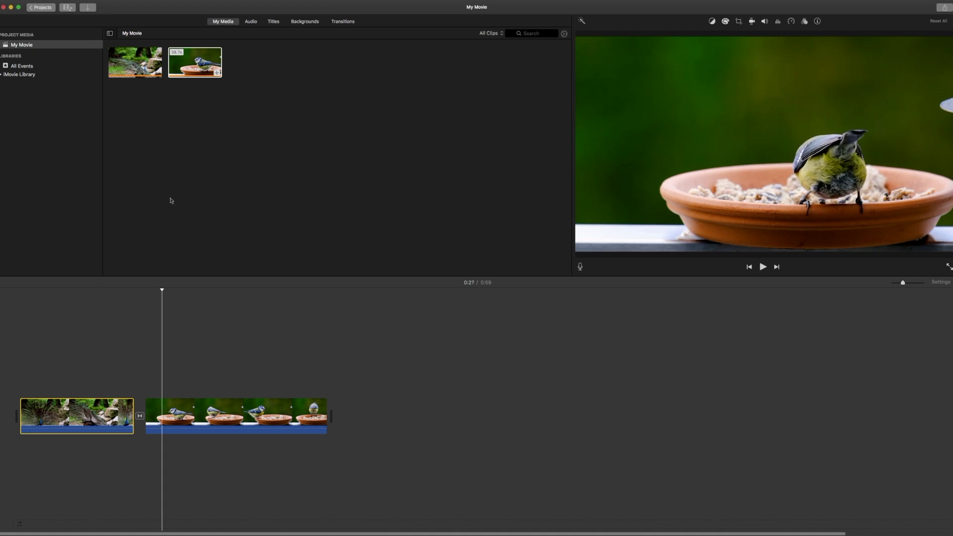
click(251, 21)
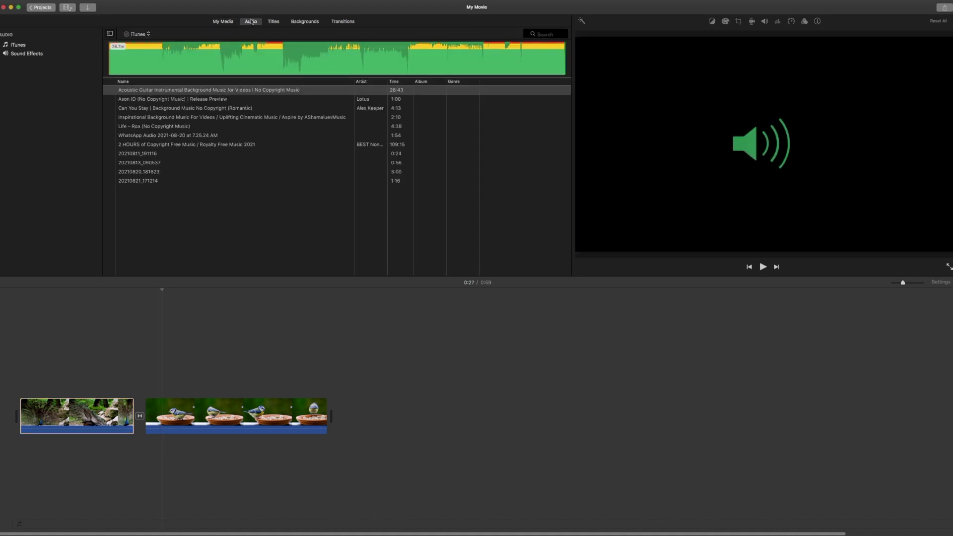
click(276, 22)
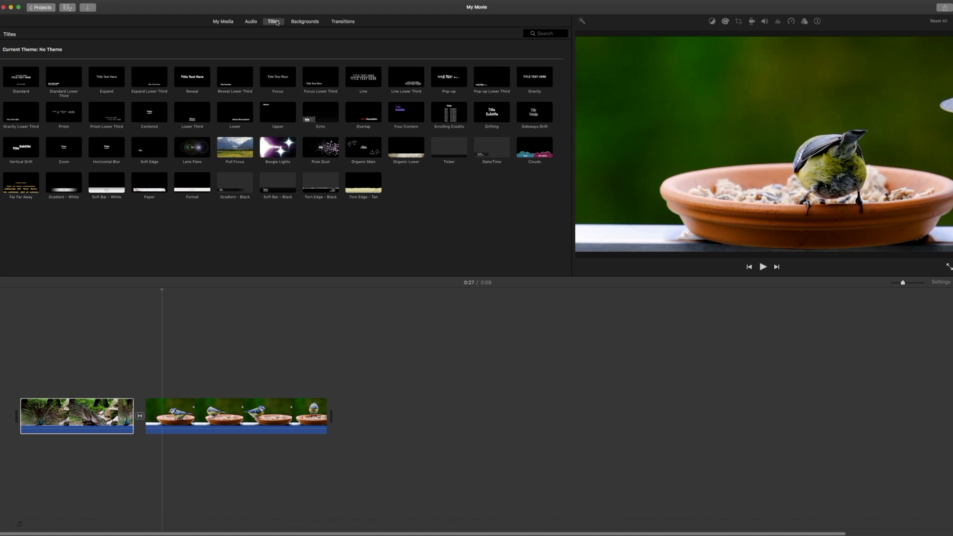
click(306, 22)
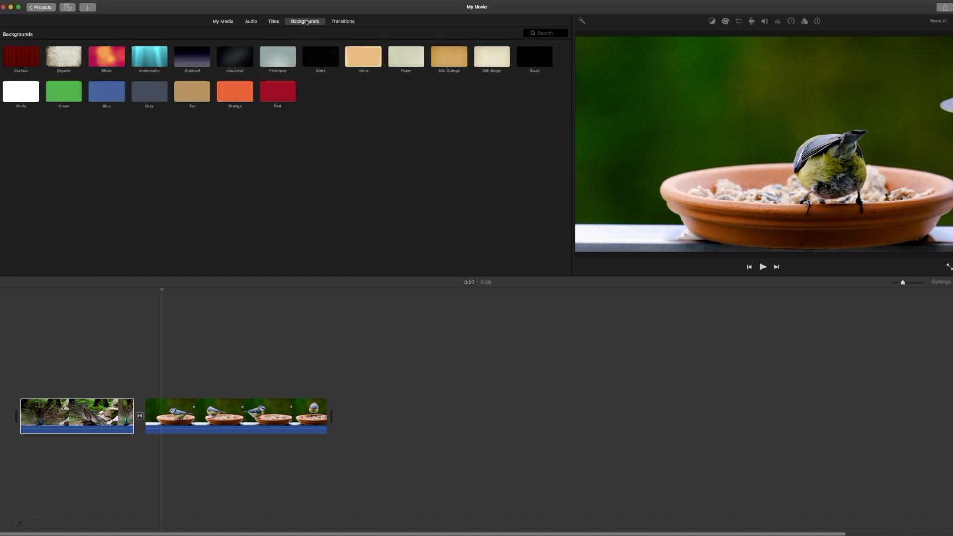
click(335, 23)
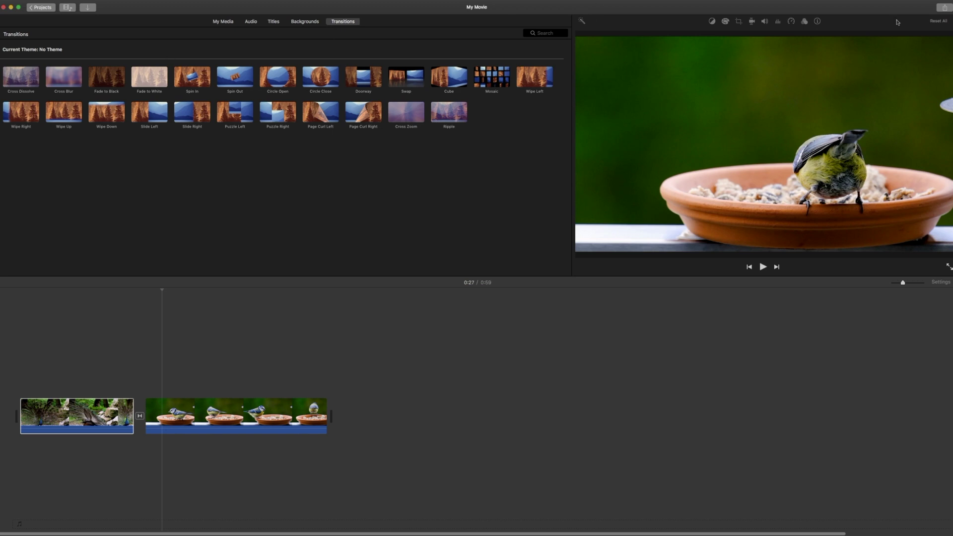
click(944, 10)
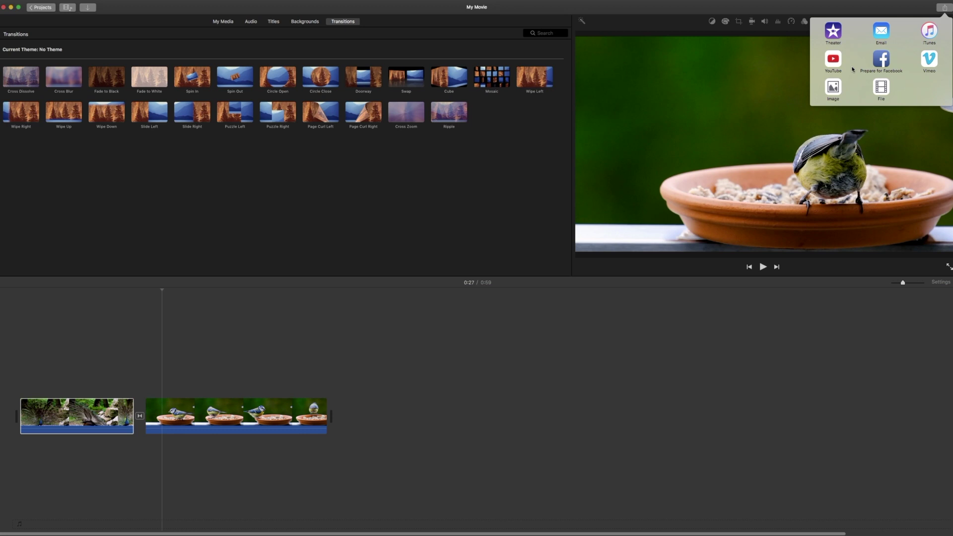
click(903, 336)
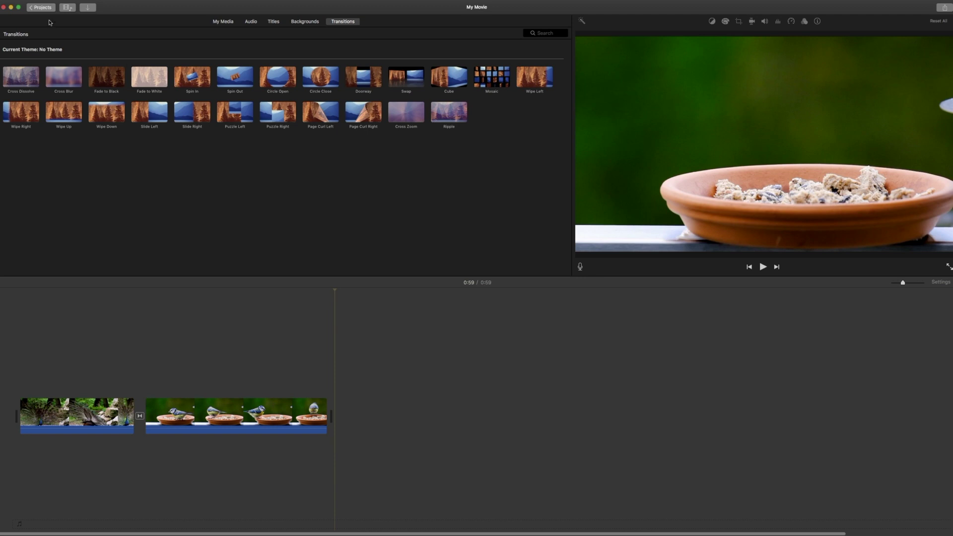
click(72, 9)
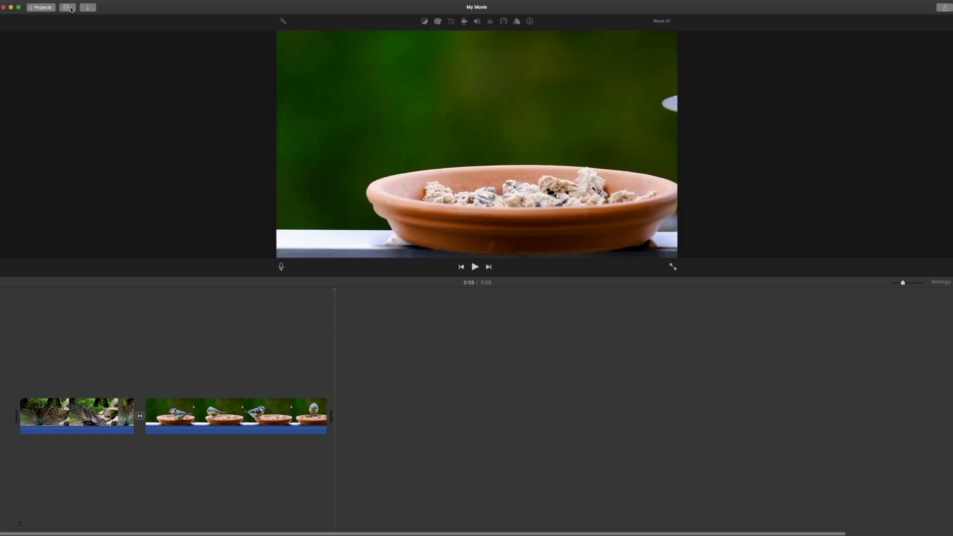
click(71, 9)
click(88, 9)
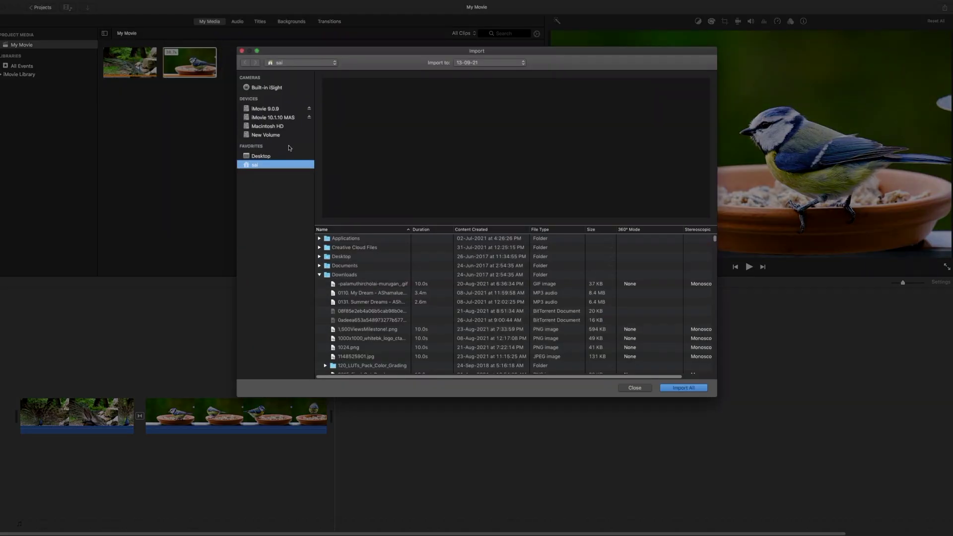
click(241, 52)
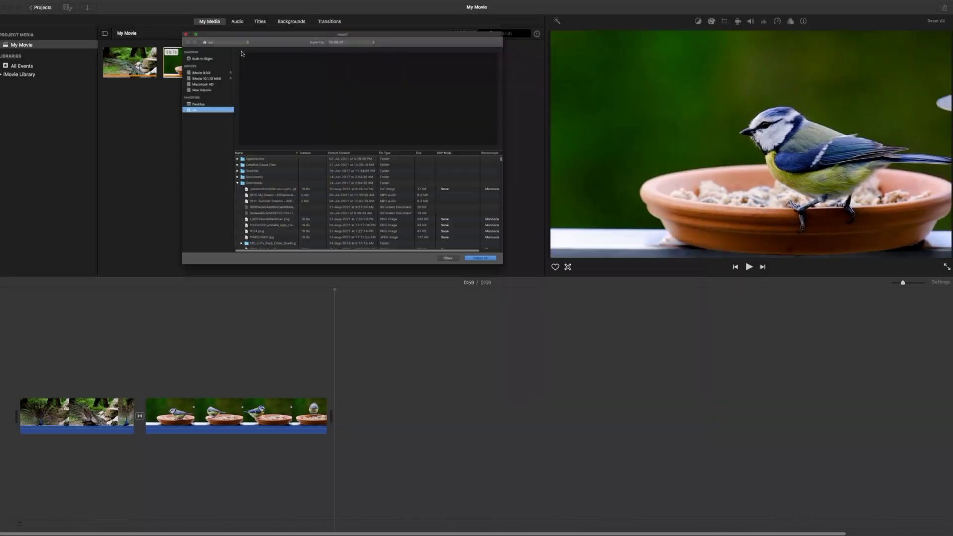
click(34, 9)
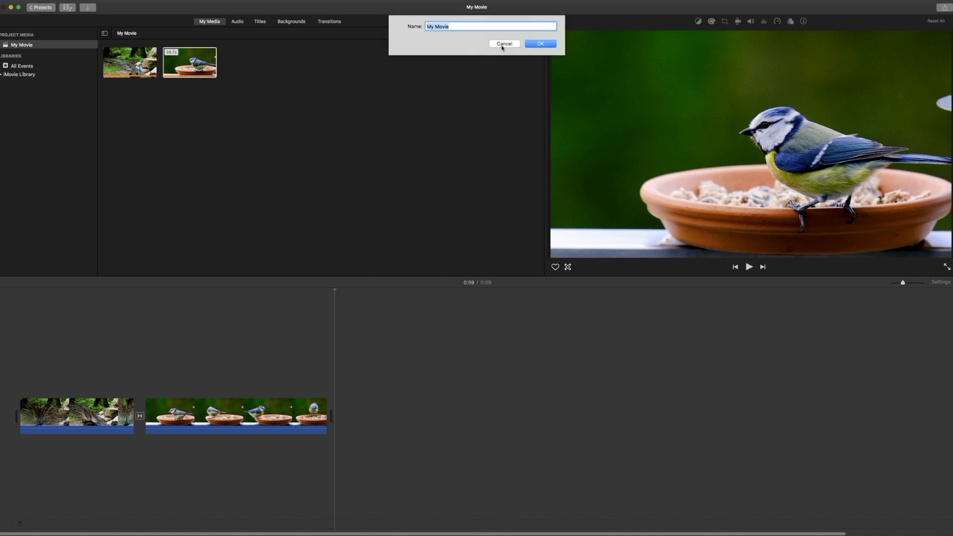
click(503, 44)
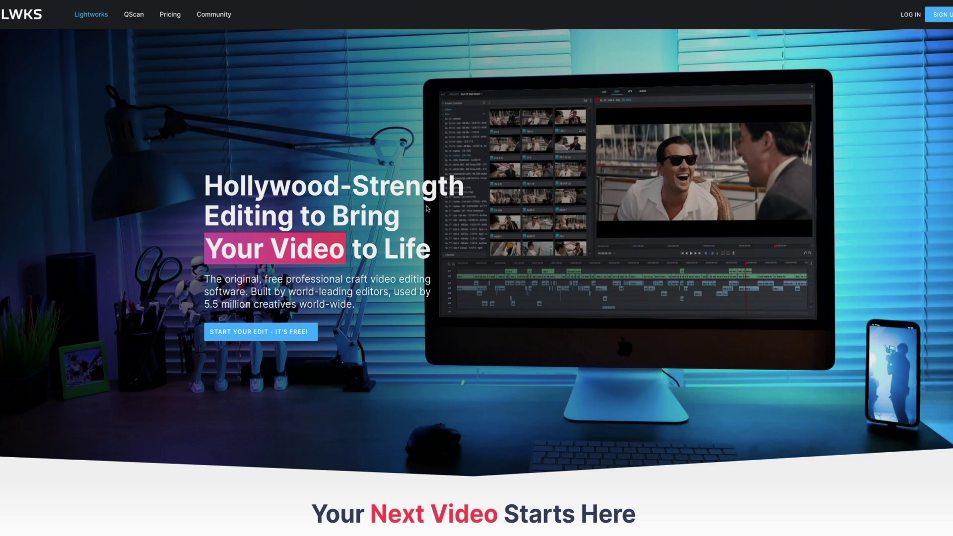
scroll(428, 209, down, 3)
scroll(428, 209, down, 2)
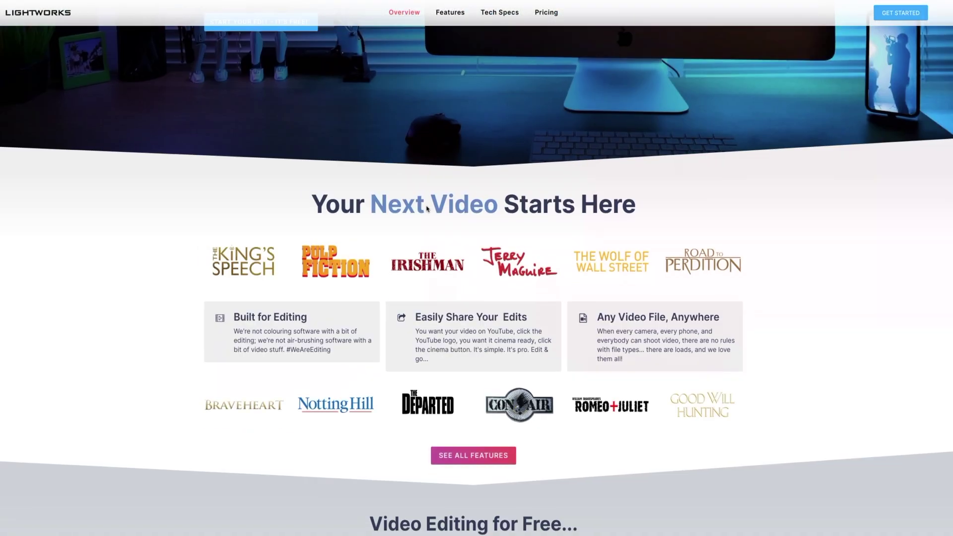
scroll(425, 207, down, 3)
scroll(427, 209, up, 1)
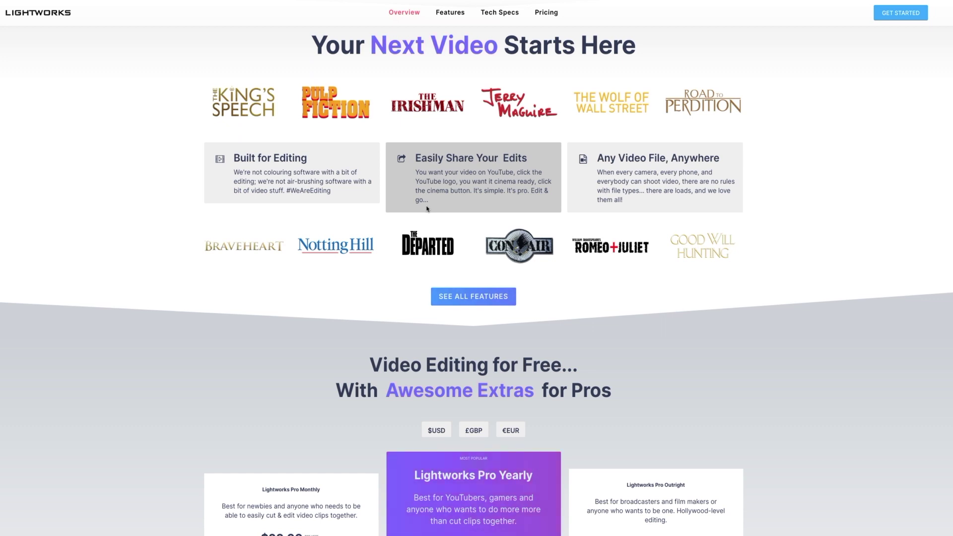
scroll(426, 208, down, 2)
scroll(426, 207, down, 1)
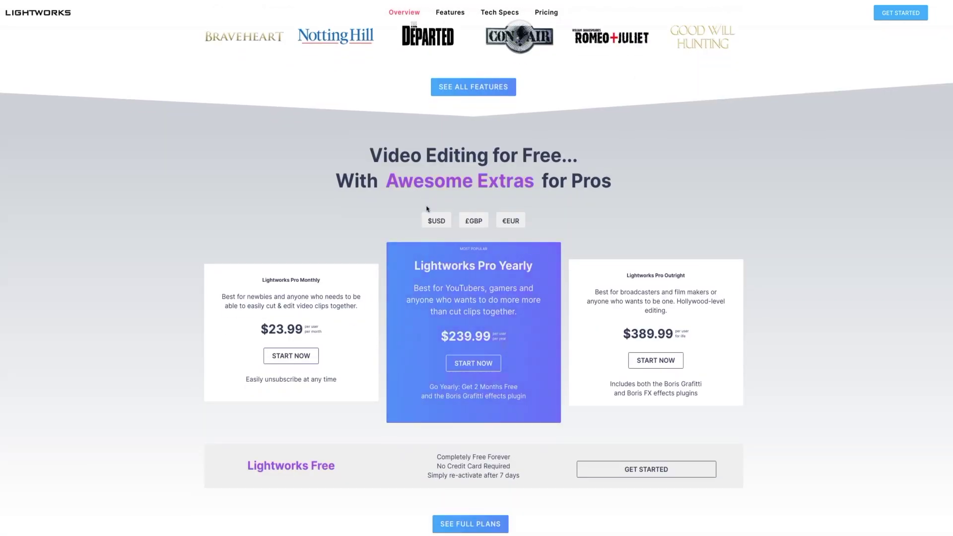
scroll(426, 208, down, 1)
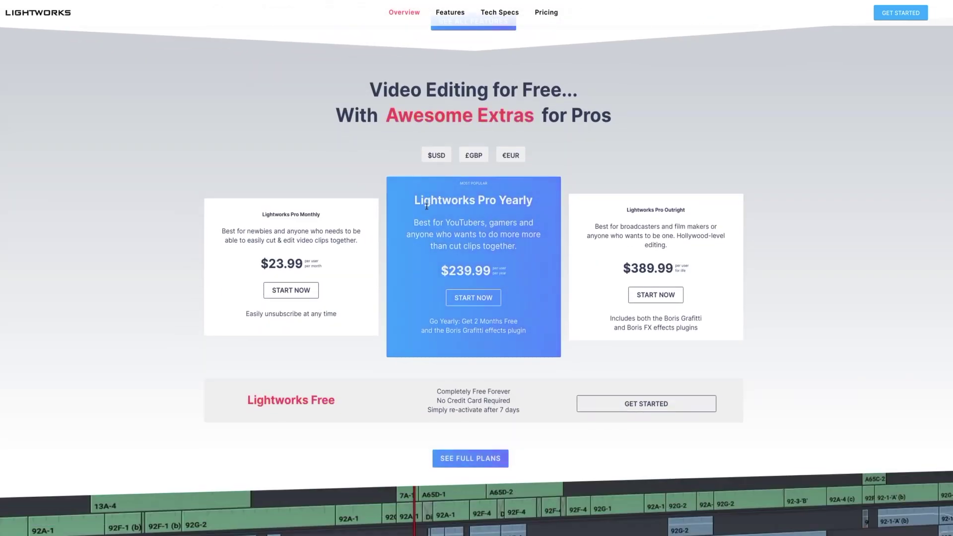
scroll(426, 207, down, 4)
scroll(426, 209, down, 1)
scroll(427, 209, down, 4)
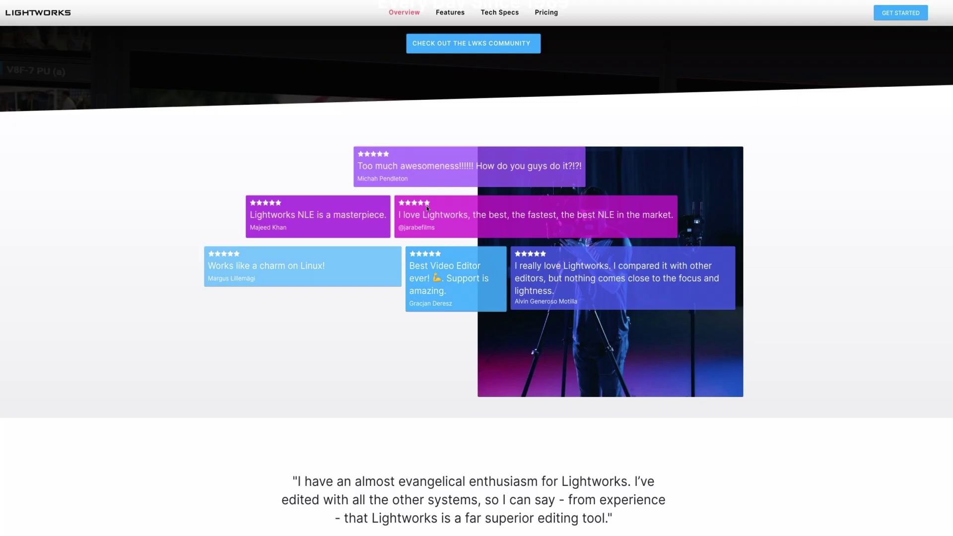
scroll(427, 207, down, 4)
scroll(427, 207, up, 4)
scroll(427, 206, up, 4)
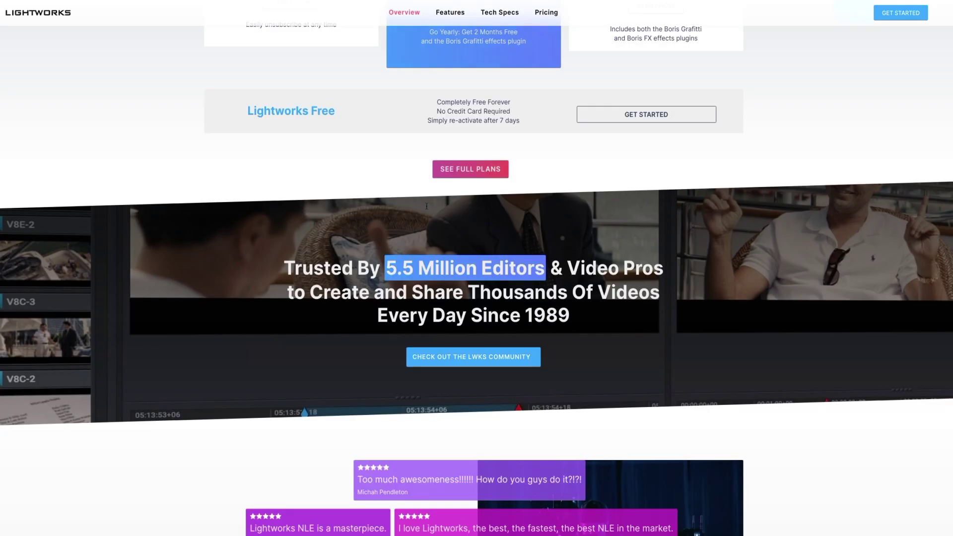
scroll(426, 208, down, 1)
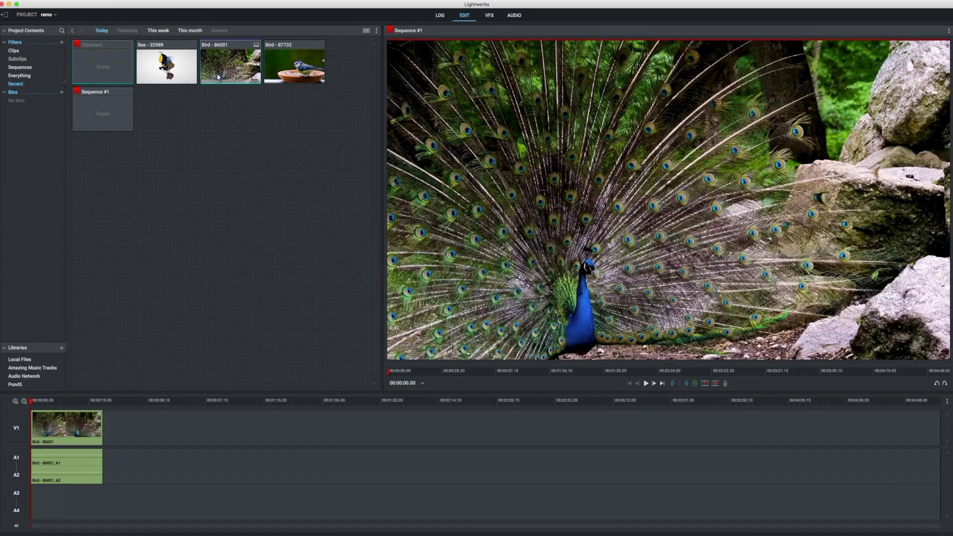
- Add the Bee clip, then the Bird - 87732 blue tit clip, after the peacock clip on V1
click(110, 107)
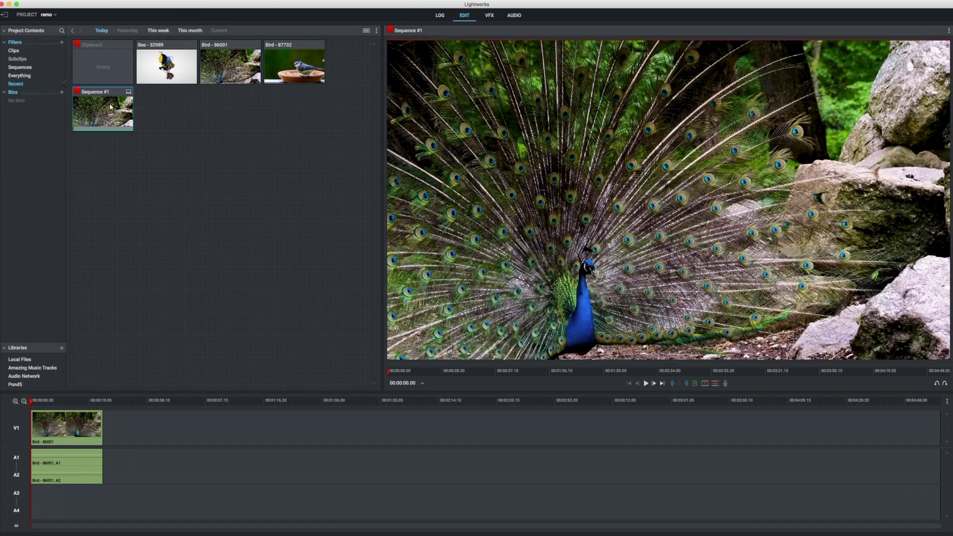
click(91, 63)
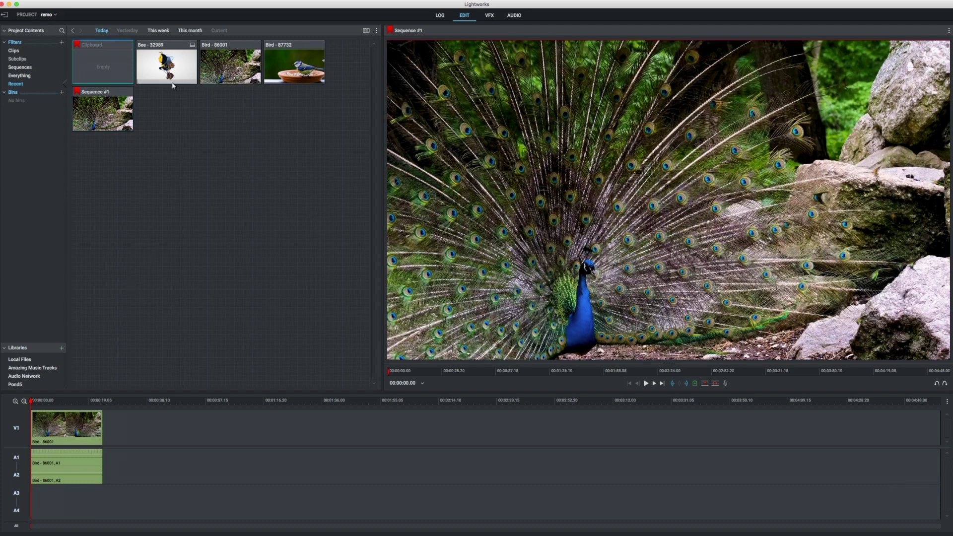
mouse_move(173, 80)
mouse_down()
mouse_move(116, 458)
mouse_move(104, 457)
mouse_up()
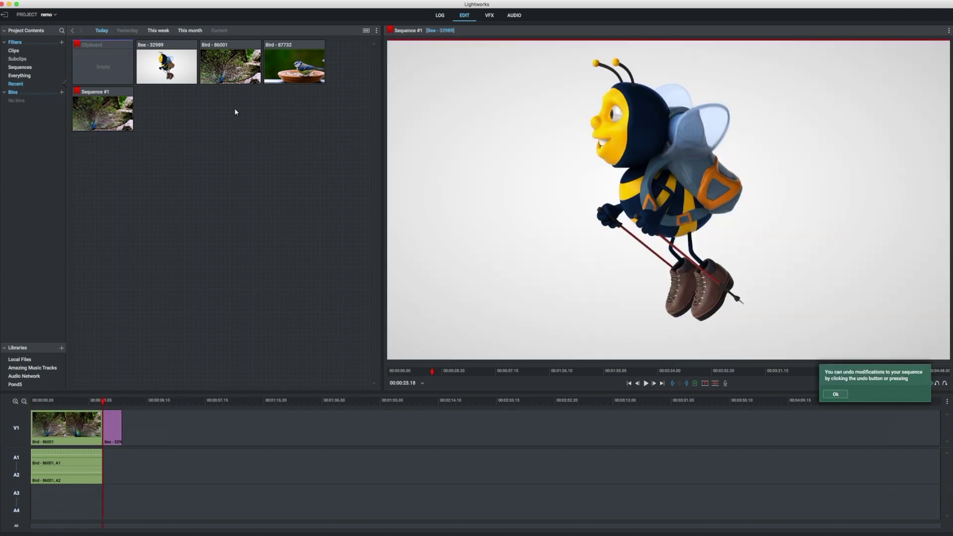
click(284, 62)
drag(283, 59, 123, 433)
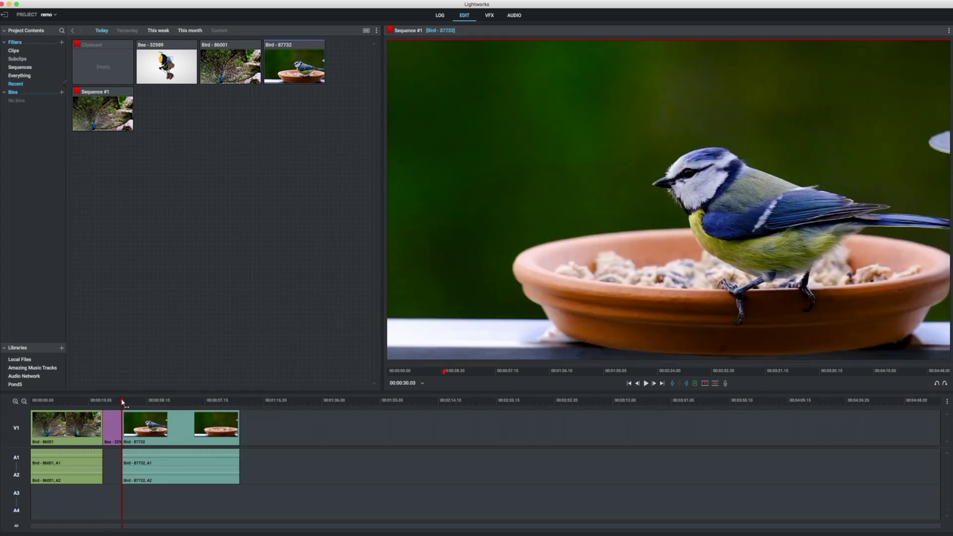
- Play Sequence #1 from the start, then replay it from the blue tit clip
drag(121, 399, 31, 412)
click(31, 414)
key(space)
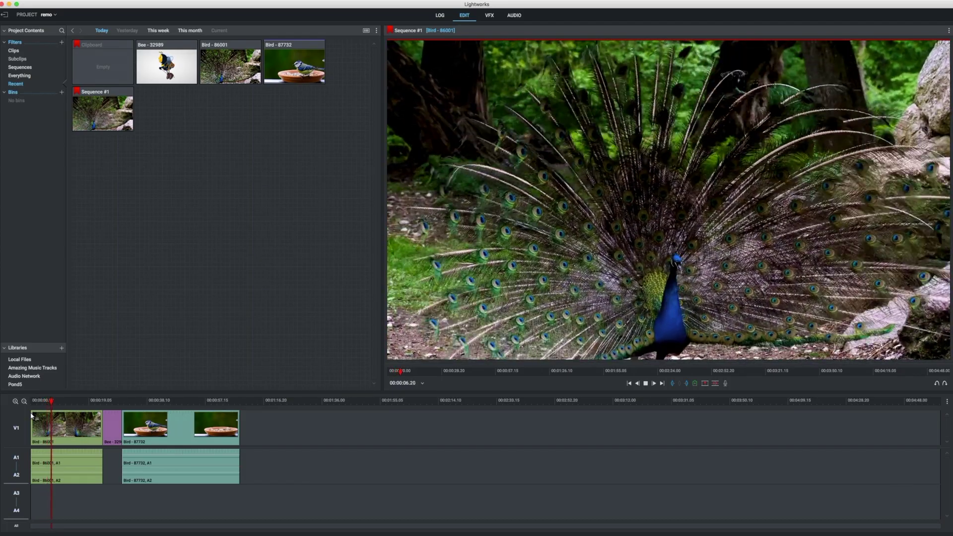
key(space)
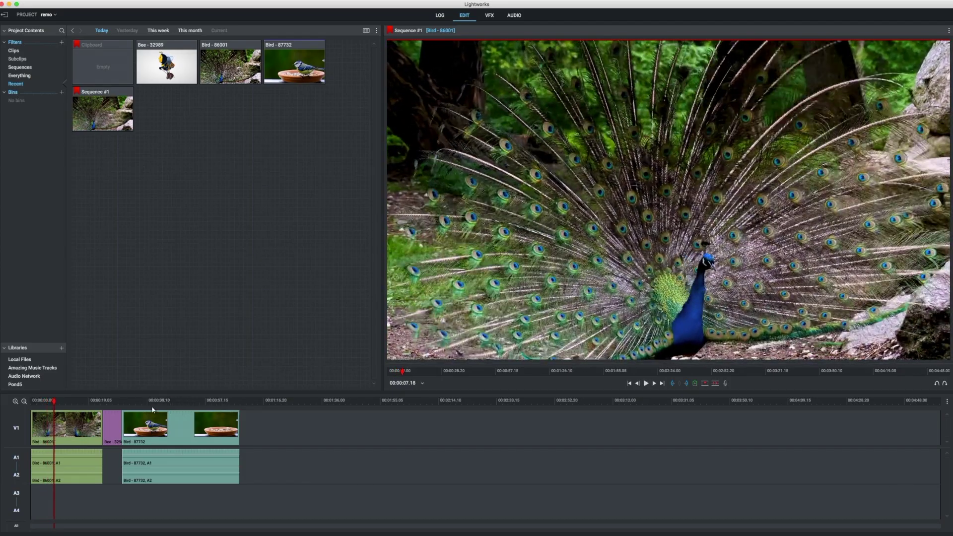
click(151, 403)
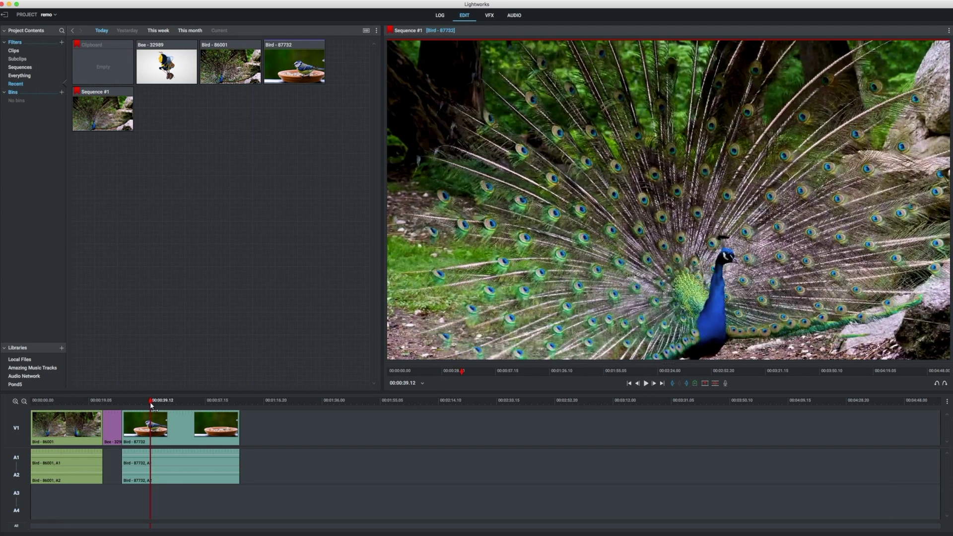
key(space)
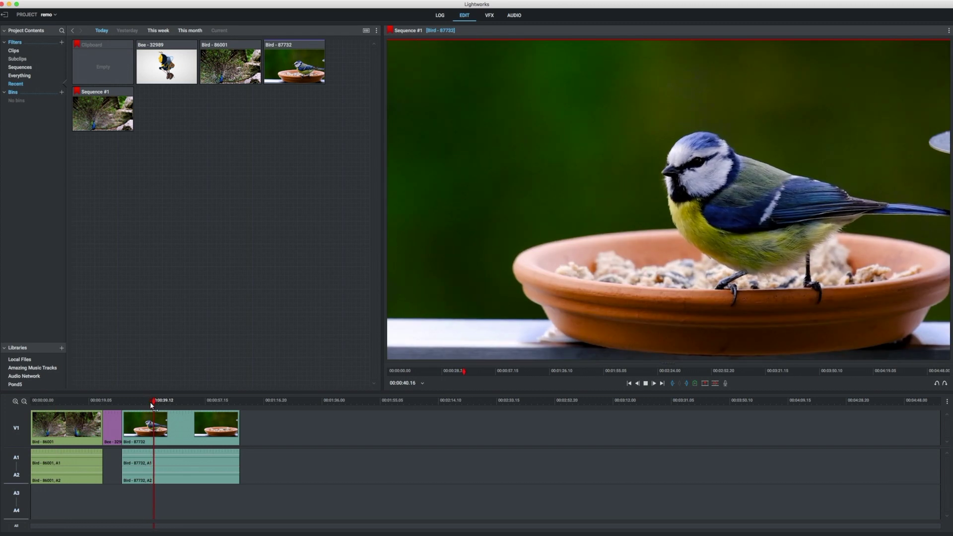
- Glance at the AUDIO mixing page, then return to the VFX colour correction wheels
click(489, 16)
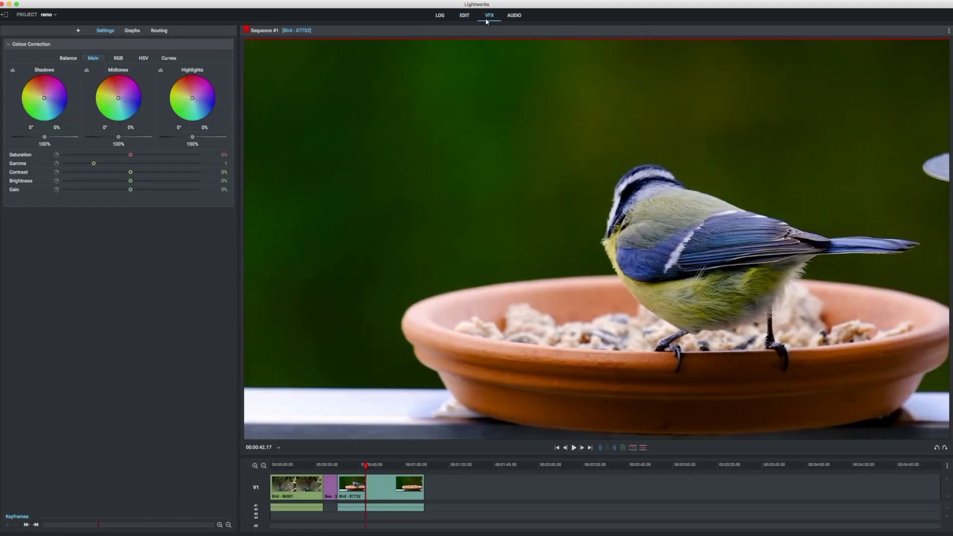
click(516, 16)
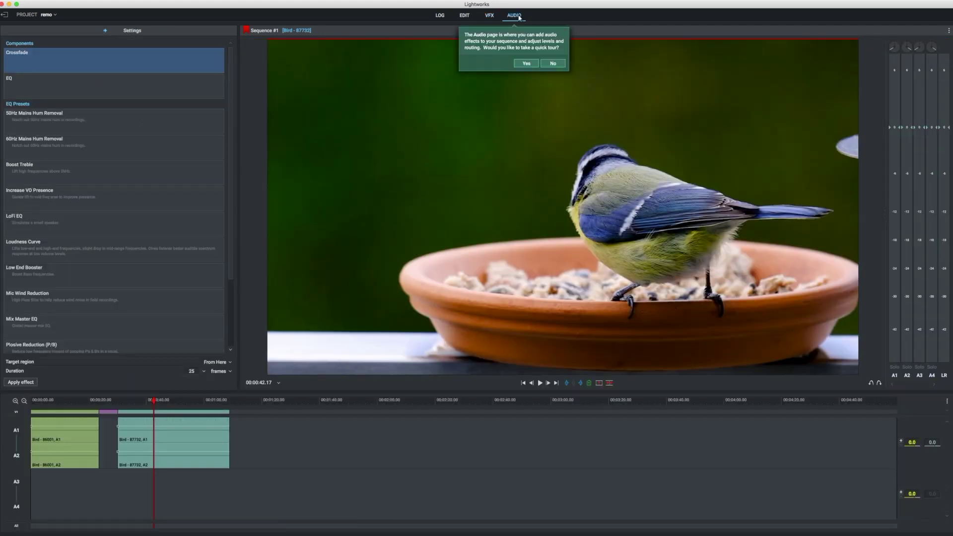
click(487, 17)
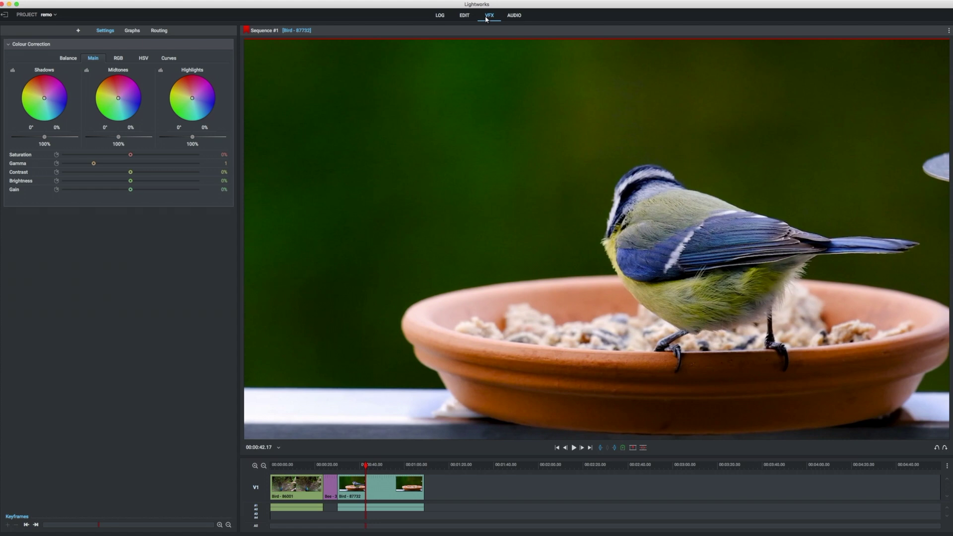